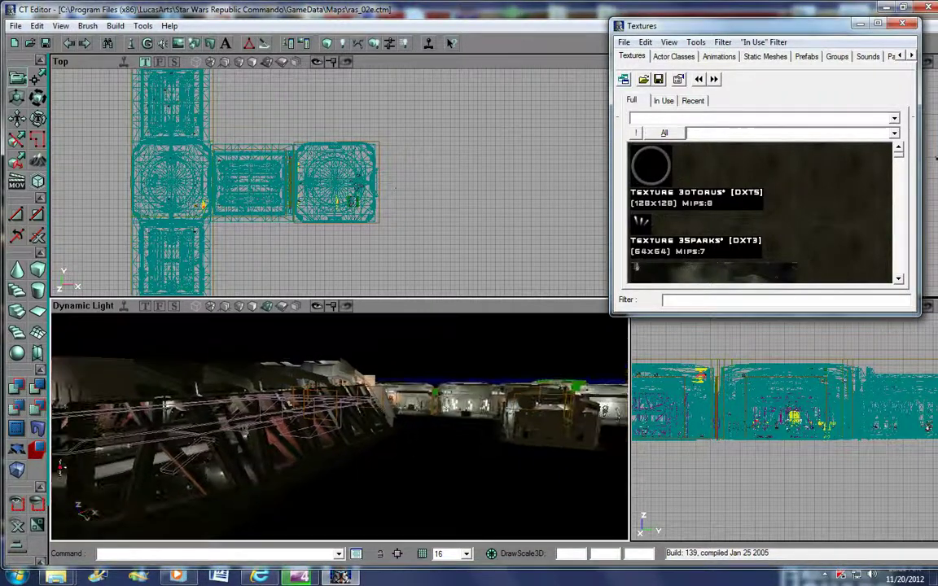
pyautogui.moveTo(423, 423)
pyautogui.mouseDown()
pyautogui.moveTo(358, 424)
pyautogui.moveTo(440, 419)
pyautogui.moveTo(432, 420)
pyautogui.mouseUp()
pyautogui.click(16, 25)
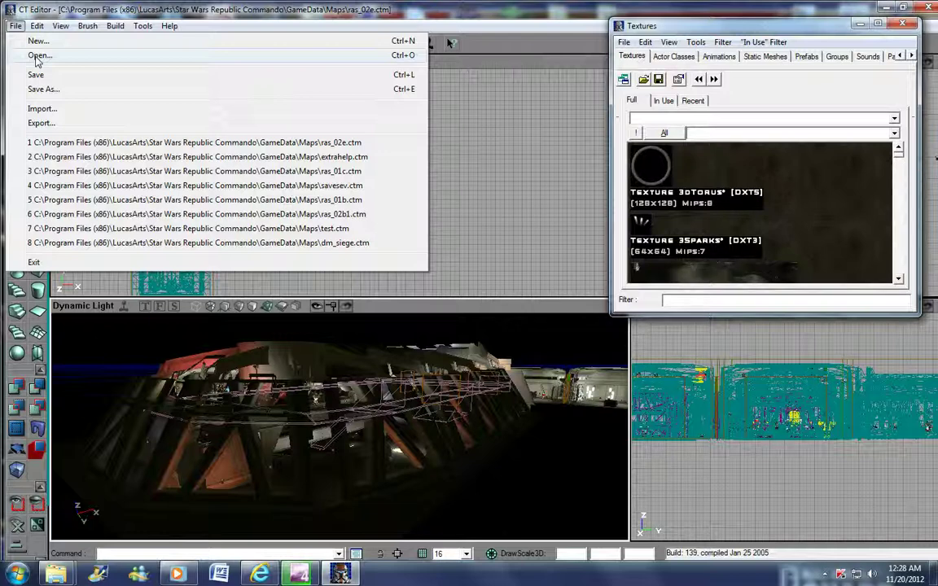
pyautogui.click(39, 55)
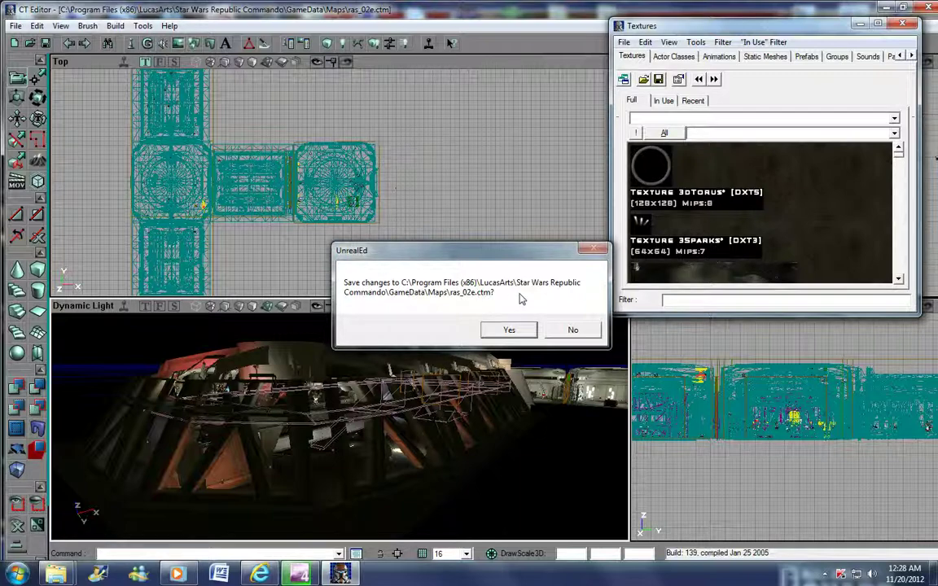
pyautogui.click(572, 330)
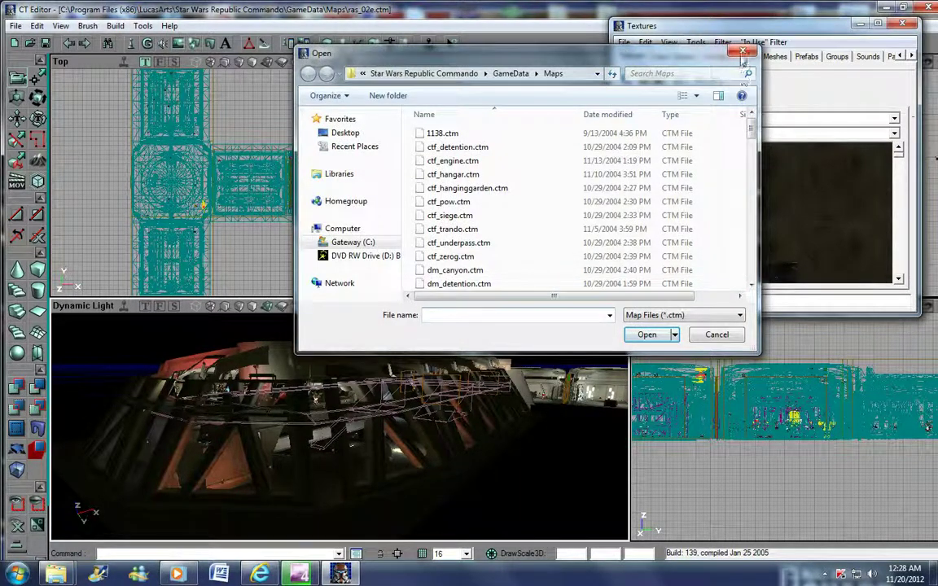
pyautogui.click(742, 52)
pyautogui.moveTo(497, 381); pyautogui.dragTo(528, 318)
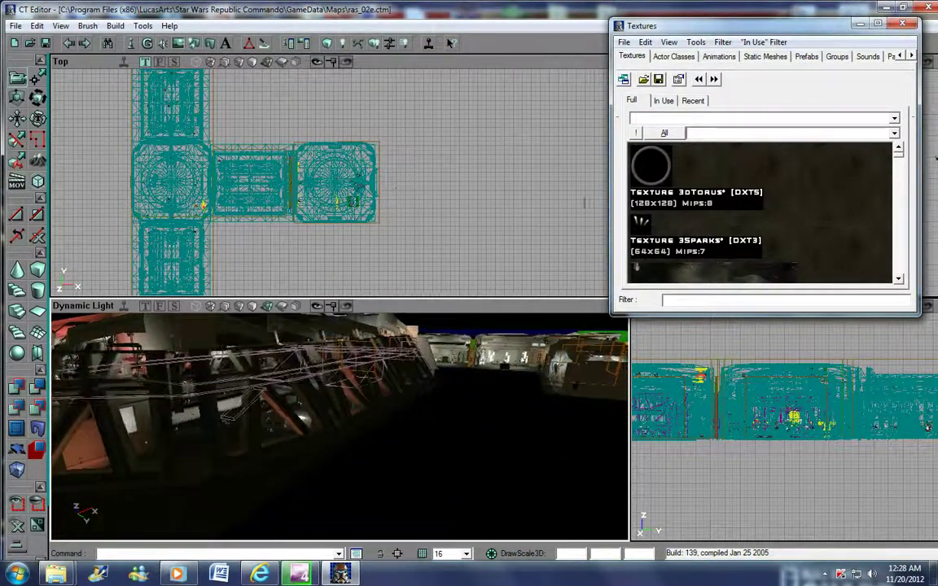
# - Select the cFX_SepShip_Lasers_ver1 emitter class in the actor class browser
pyautogui.click(682, 57)
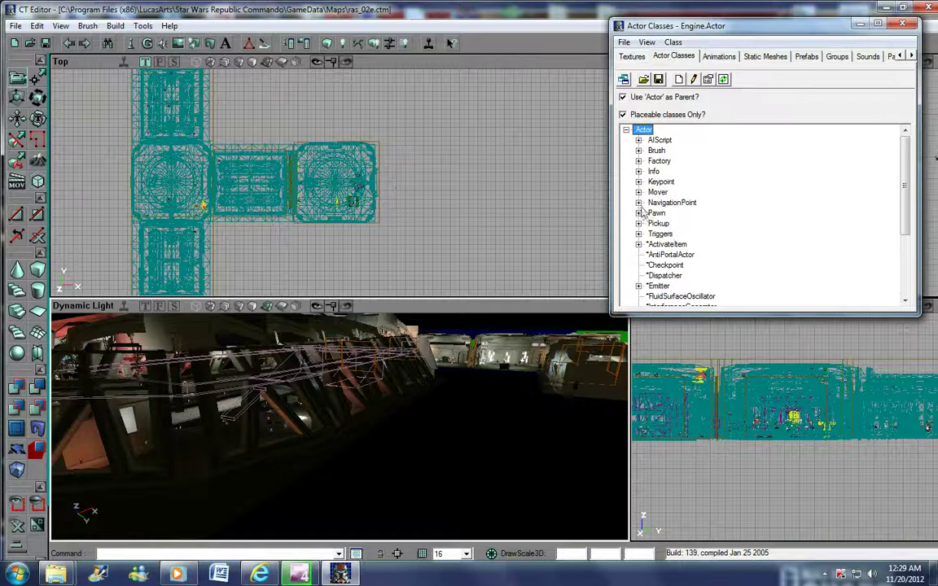
pyautogui.scroll(-2, 651, 211)
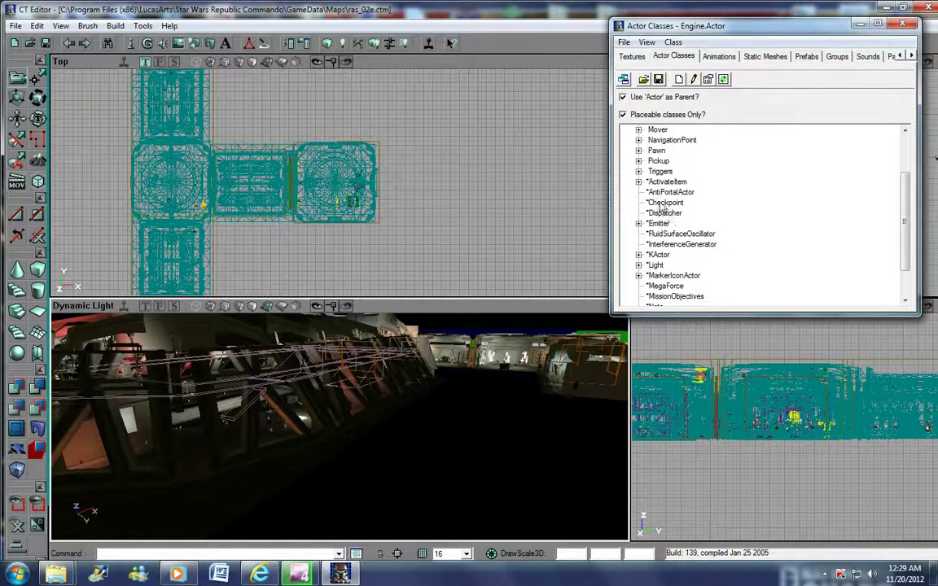
pyautogui.scroll(2, 651, 203)
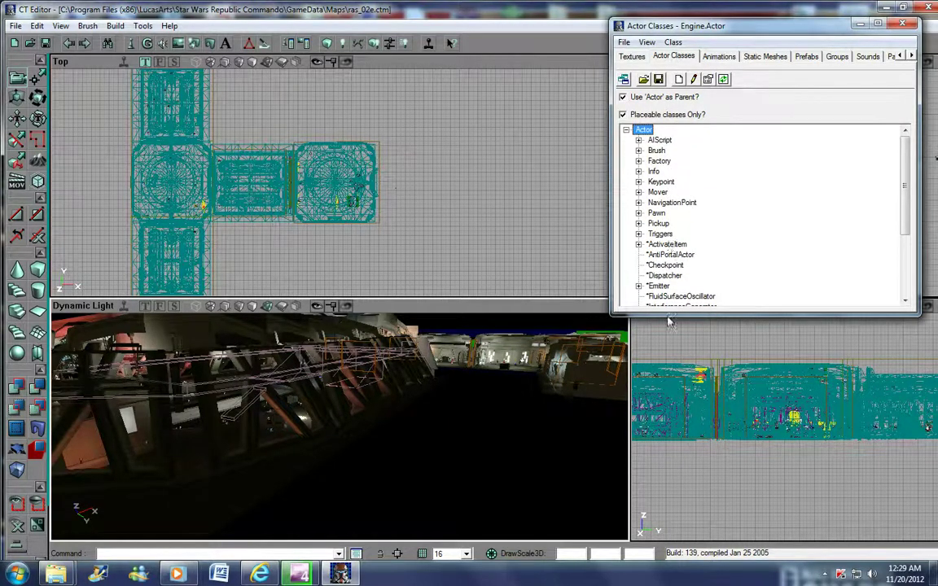
pyautogui.scroll(-3, 694, 247)
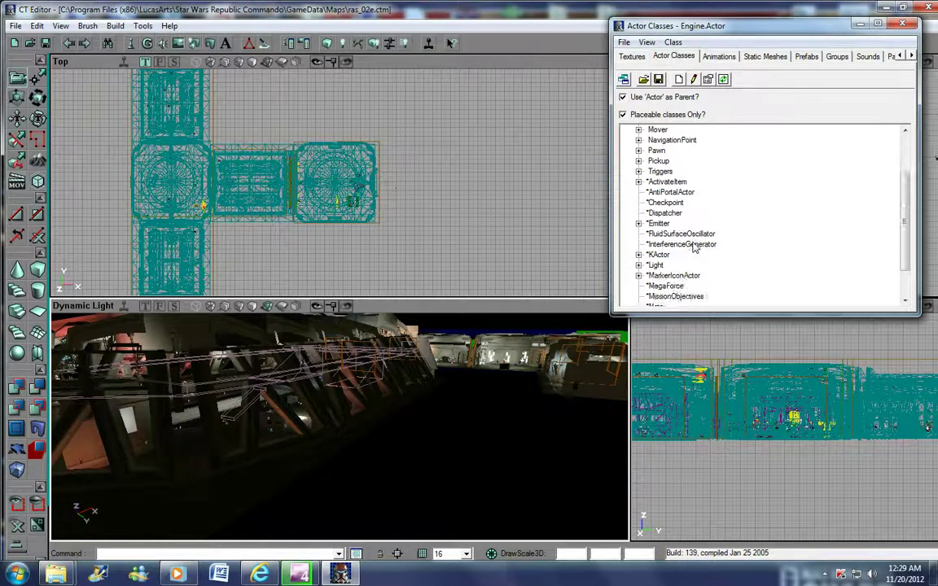
pyautogui.scroll(-1, 694, 246)
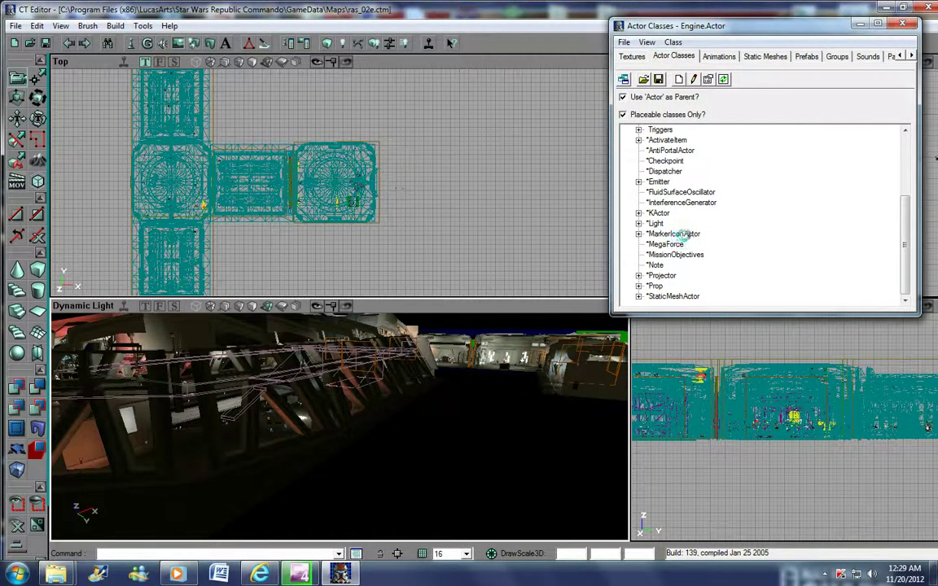
pyautogui.scroll(-1, 726, 208)
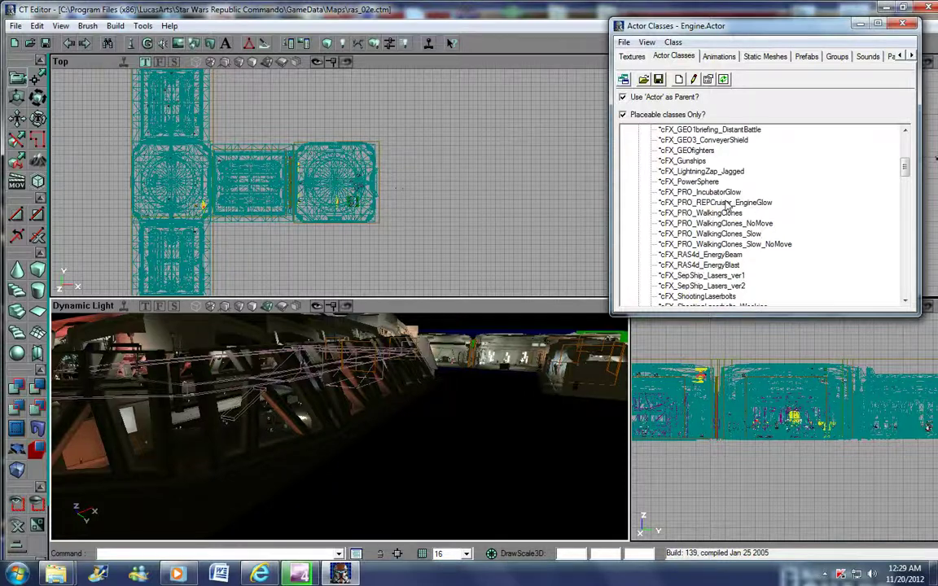
pyautogui.scroll(-1, 724, 195)
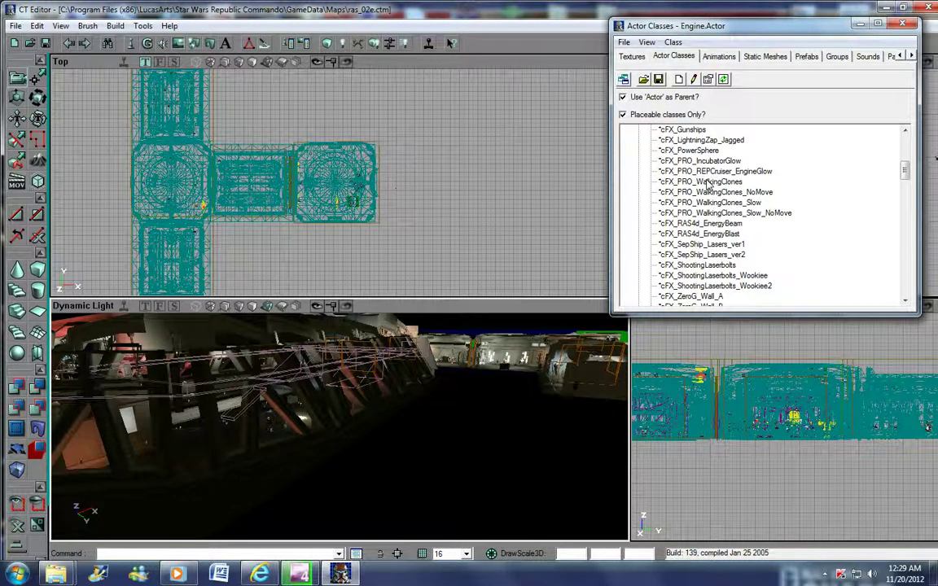
pyautogui.scroll(-1, 708, 186)
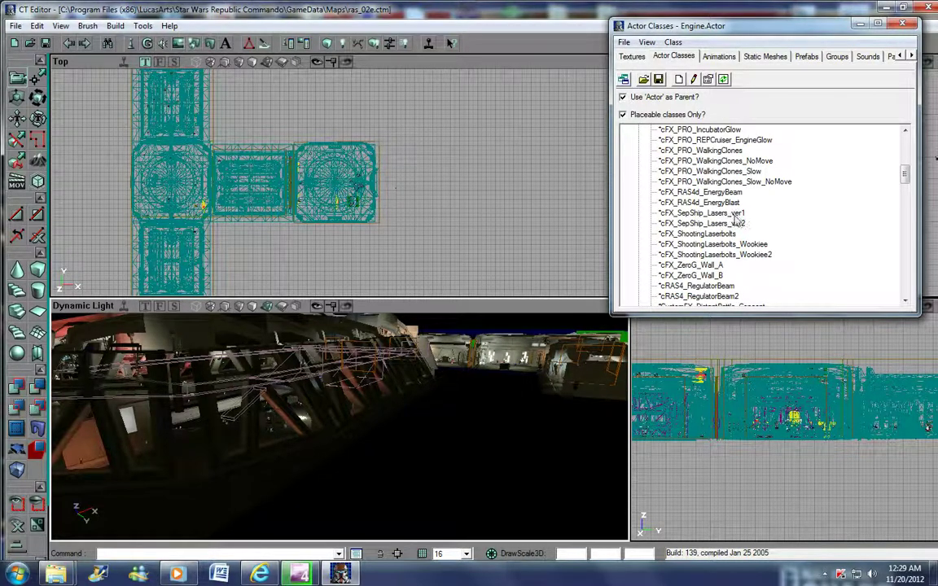
pyautogui.click(726, 213)
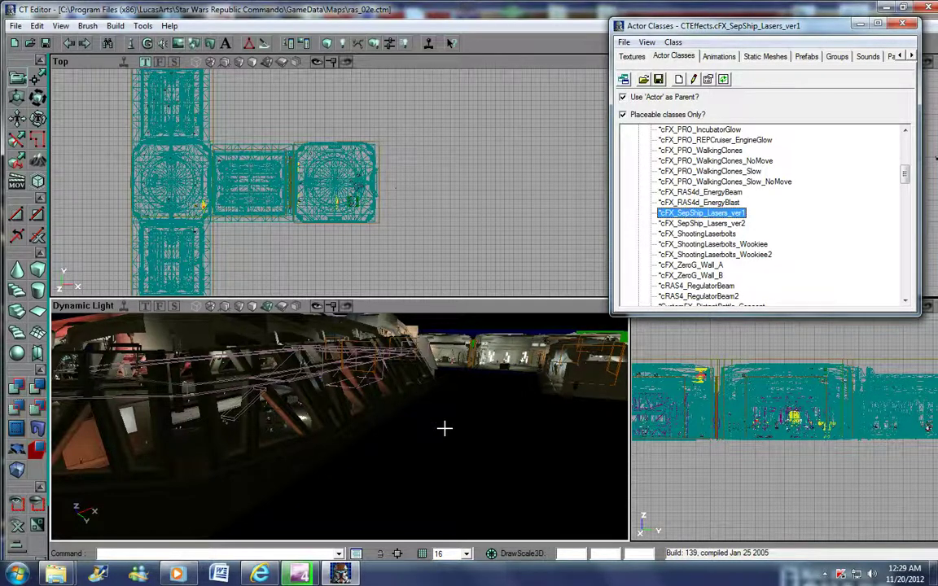
# - Add a cFX_SepShip_Lasers_ver1 emitter in the dark space outside the windowed ship structure
pyautogui.moveTo(389, 390); pyautogui.dragTo(175, 386)
pyautogui.rightClick(175, 387)
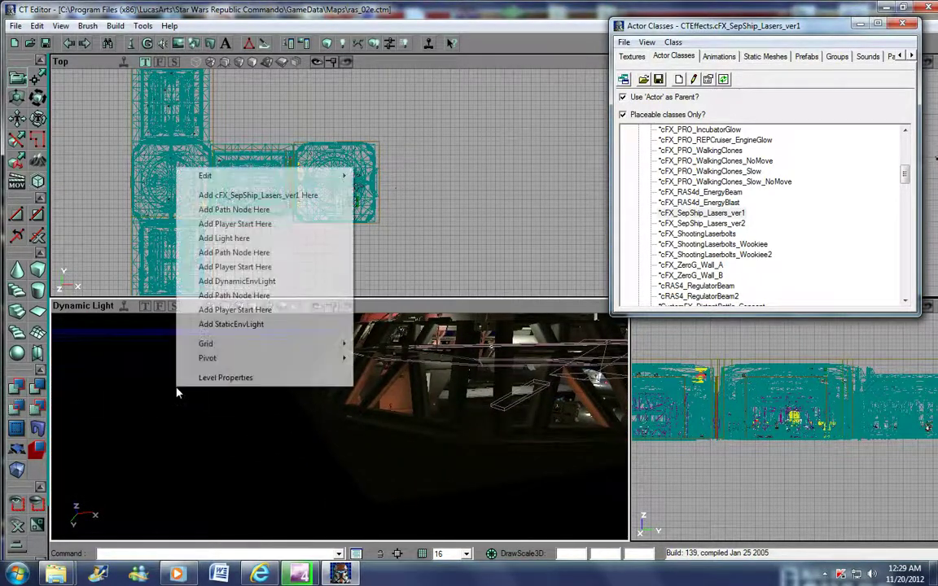
pyautogui.click(224, 195)
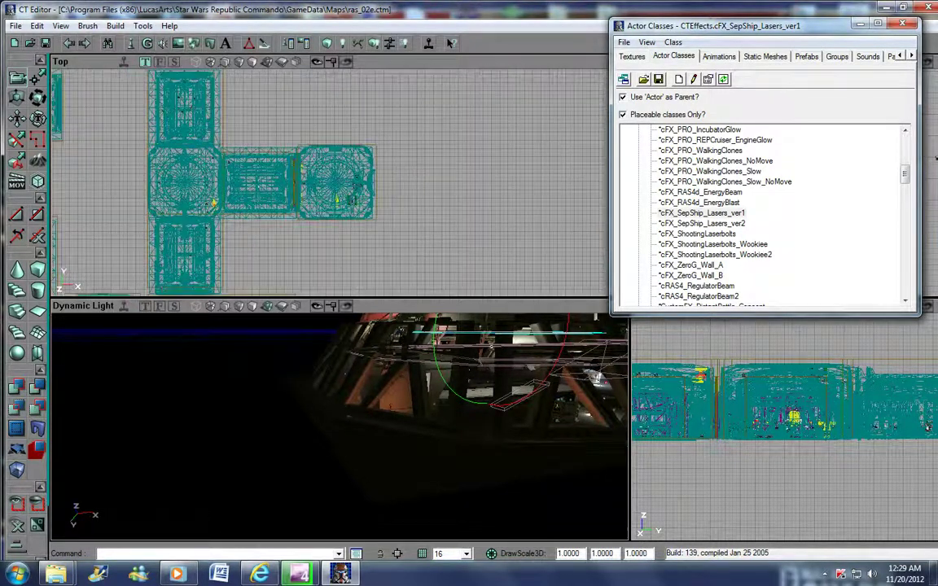
# - Locate the new laser emitter and move it into the open space beside the windowed ship structure
pyautogui.scroll(-6, 337, 183)
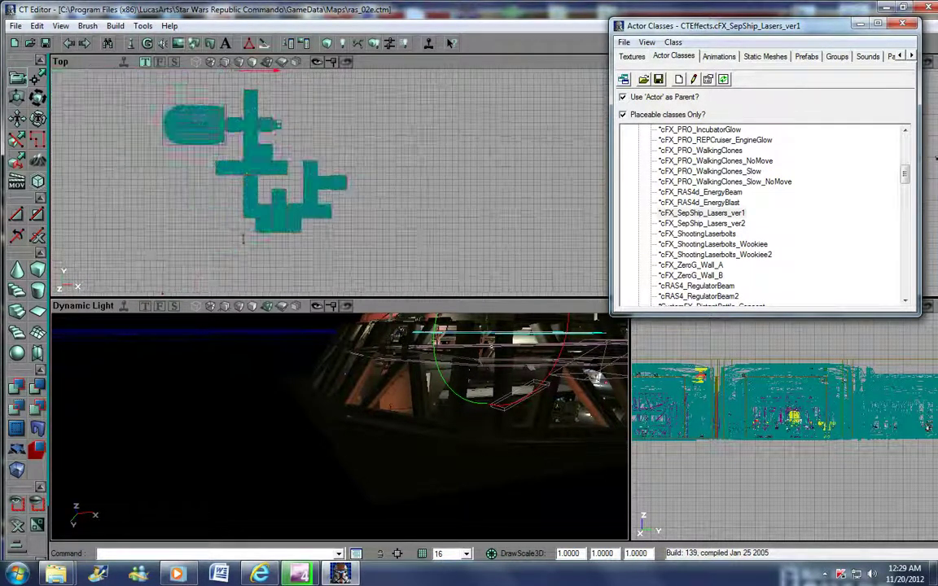
pyautogui.scroll(-6, 243, 238)
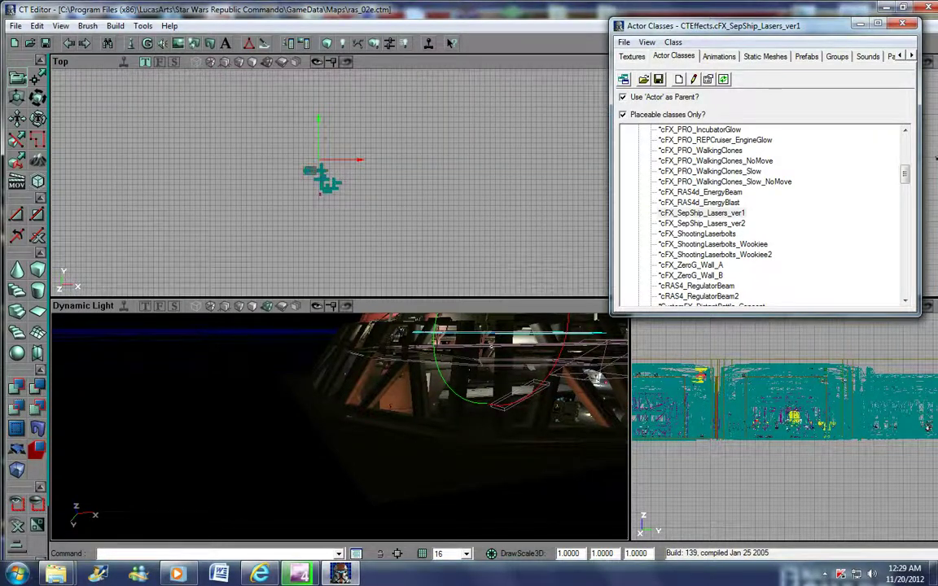
pyautogui.scroll(4, 321, 193)
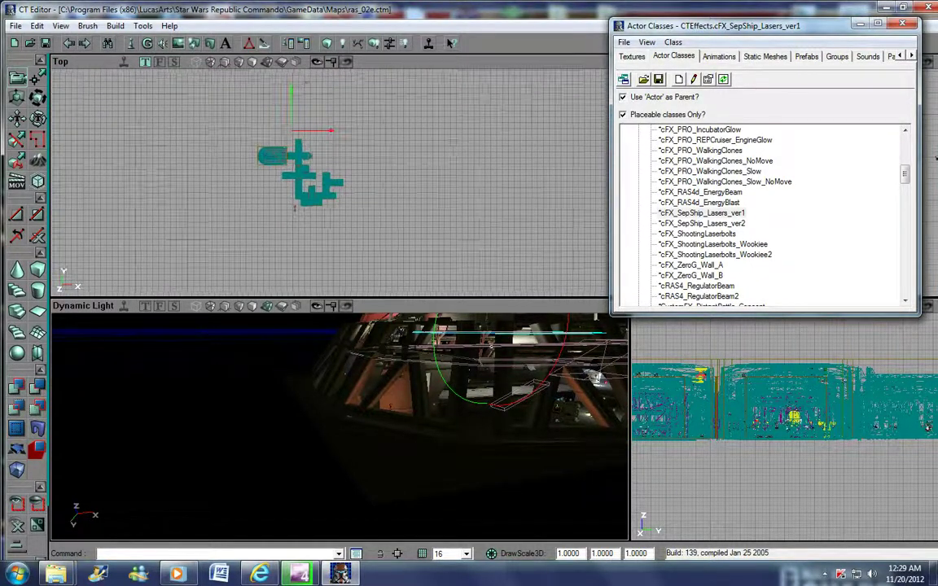
pyautogui.scroll(4, 299, 163)
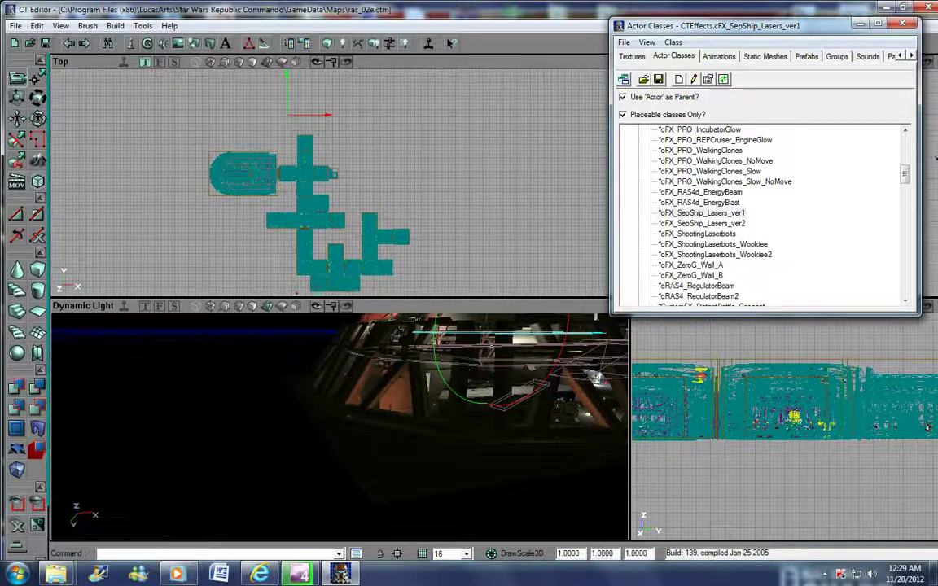
pyautogui.scroll(4, 325, 187)
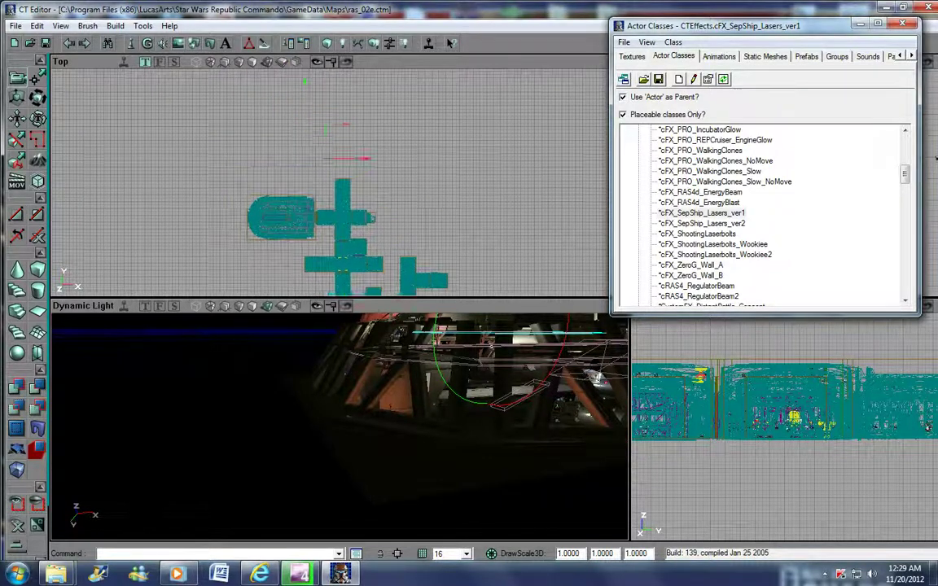
pyautogui.scroll(4, 337, 181)
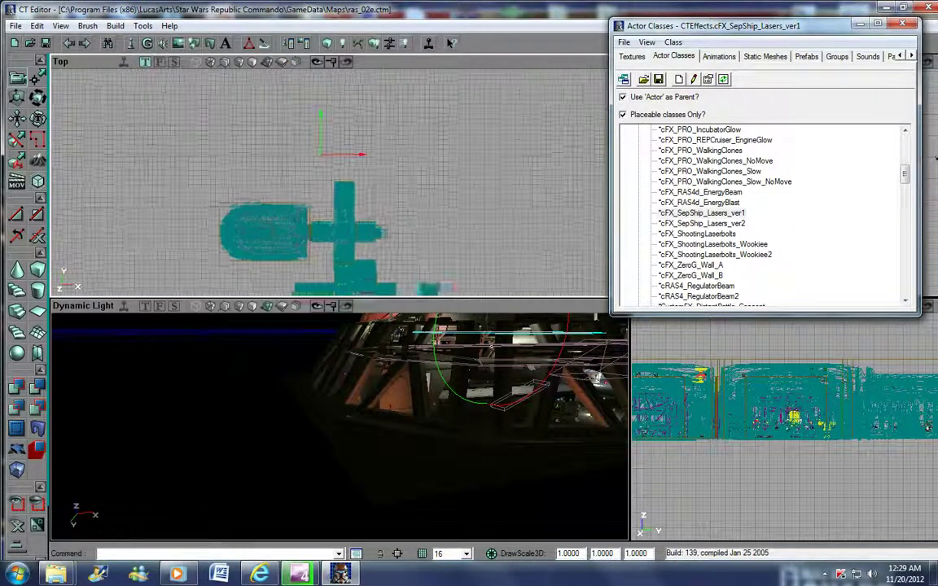
pyautogui.scroll(4, 325, 187)
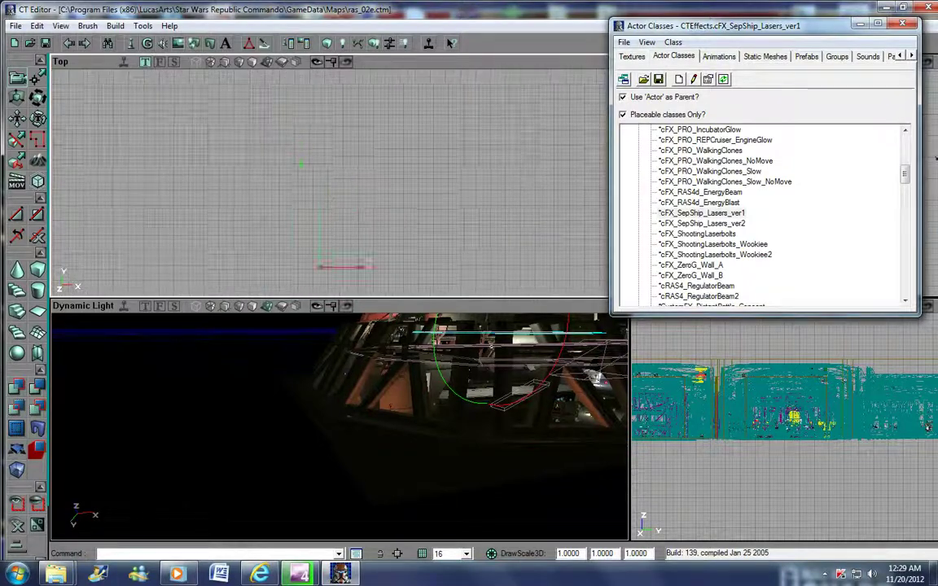
pyautogui.scroll(3, 301, 164)
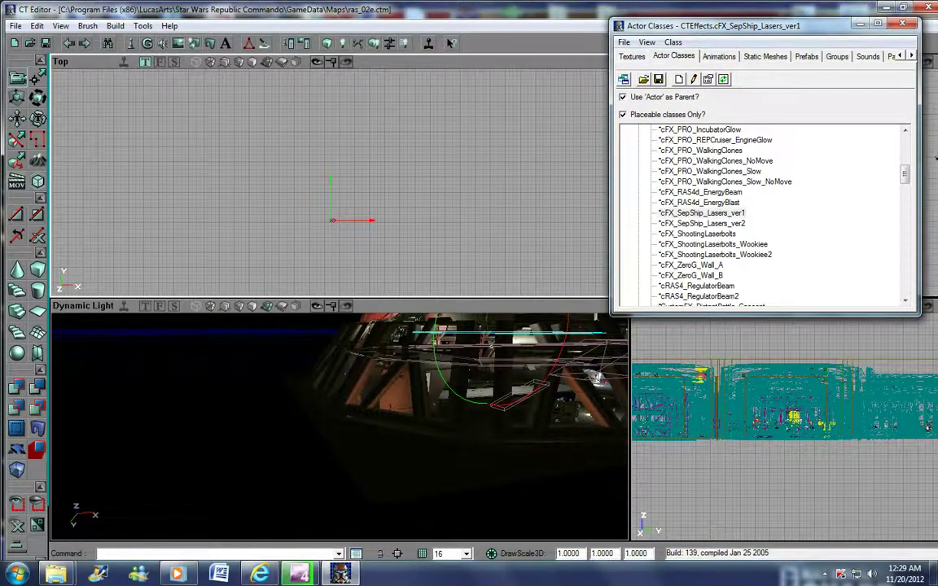
pyautogui.moveTo(356, 328); pyautogui.dragTo(384, 392, button='right')
pyautogui.keyDown('ctrl'); pyautogui.moveTo(478, 449); pyautogui.dragTo(419, 525); pyautogui.keyUp('ctrl')
pyautogui.moveTo(419, 488)
pyautogui.mouseDown()
pyautogui.moveTo(419, 521)
pyautogui.moveTo(410, 505)
pyautogui.moveTo(431, 464)
pyautogui.moveTo(419, 496)
pyautogui.mouseUp()
pyautogui.moveTo(367, 362); pyautogui.dragTo(163, 359)
pyautogui.moveTo(298, 472); pyautogui.dragTo(297, 427)
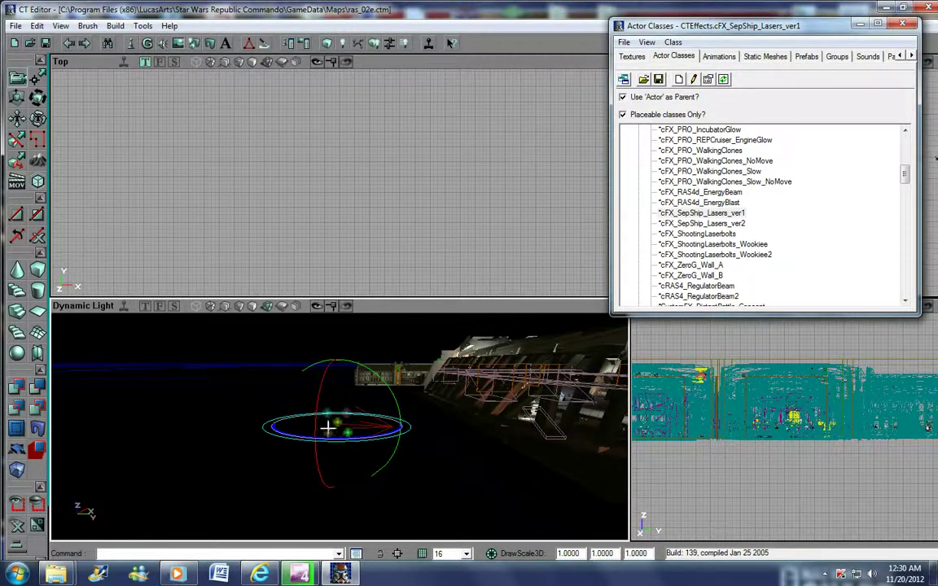
# - Duplicate the laser emitter and move the copy away from the original in the space outside the ship
pyautogui.rightClick(329, 431)
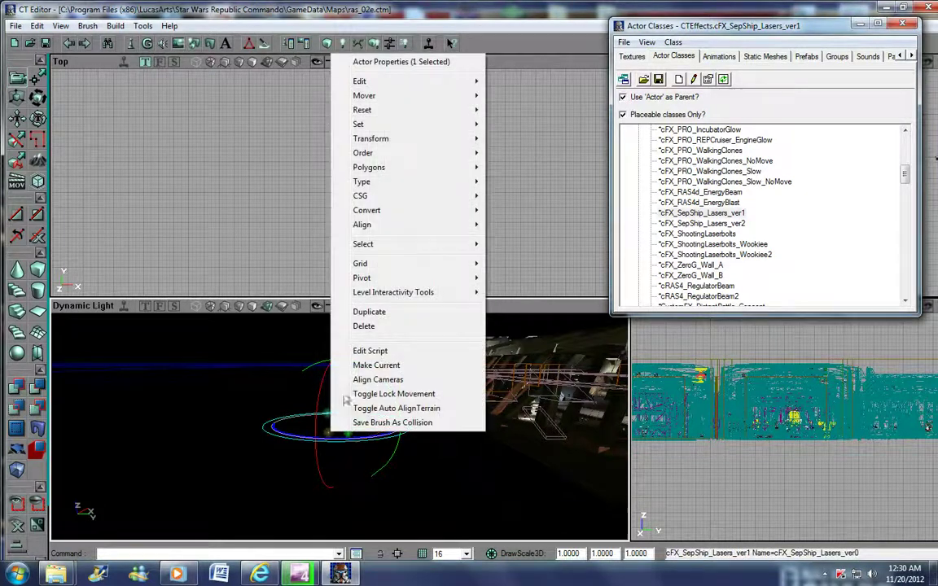
pyautogui.click(358, 306)
pyautogui.moveTo(351, 441); pyautogui.dragTo(319, 434)
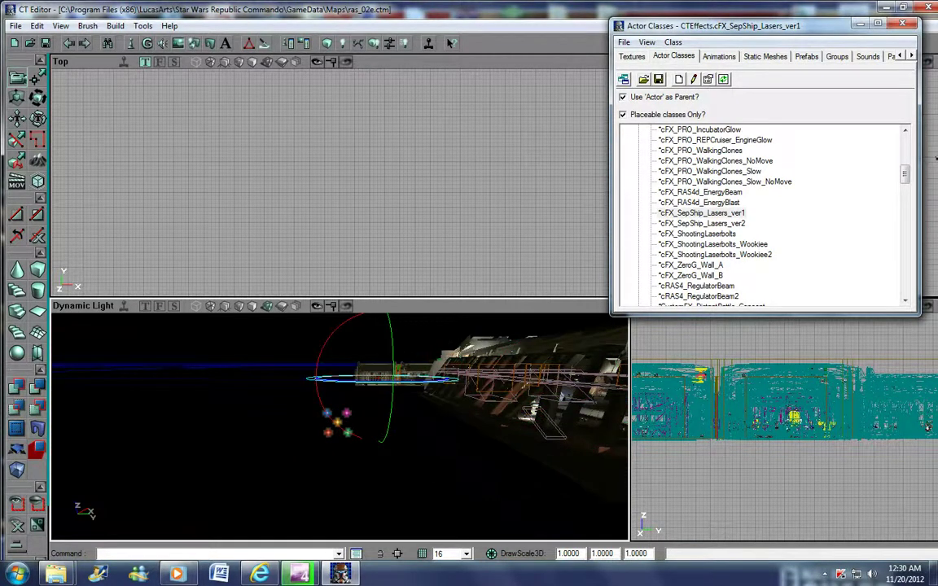
pyautogui.moveTo(368, 462); pyautogui.dragTo(367, 423, button='middle')
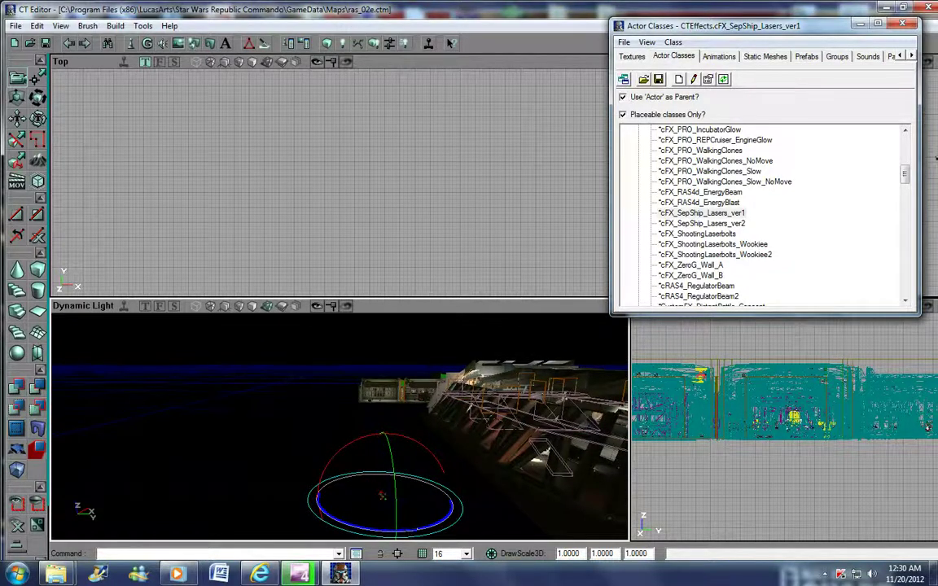
pyautogui.rightClick(380, 492)
pyautogui.press('Escape')
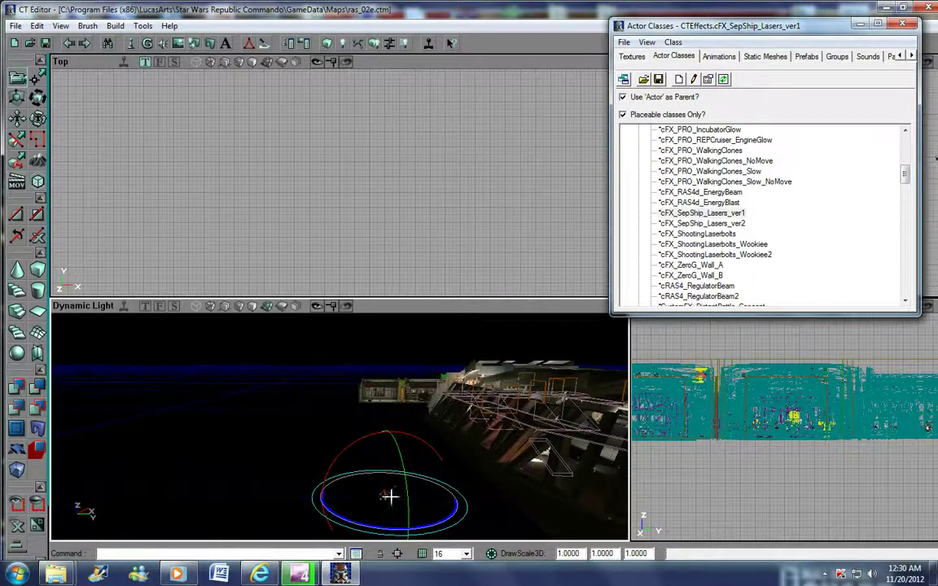
pyautogui.moveTo(390, 496); pyautogui.dragTo(326, 496, button='middle')
pyautogui.moveTo(391, 496)
pyautogui.mouseDown()
pyautogui.moveTo(553, 496)
pyautogui.moveTo(415, 512)
pyautogui.moveTo(395, 529)
pyautogui.moveTo(268, 513)
pyautogui.moveTo(374, 480)
pyautogui.moveTo(419, 494)
pyautogui.moveTo(404, 494)
pyautogui.mouseUp()
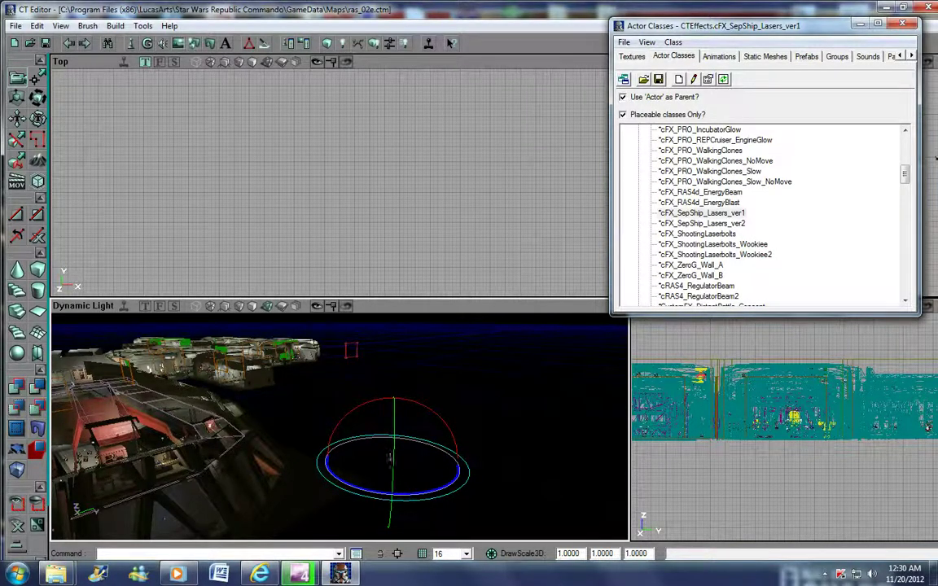
pyautogui.moveTo(408, 462); pyautogui.dragTo(439, 508, button='middle')
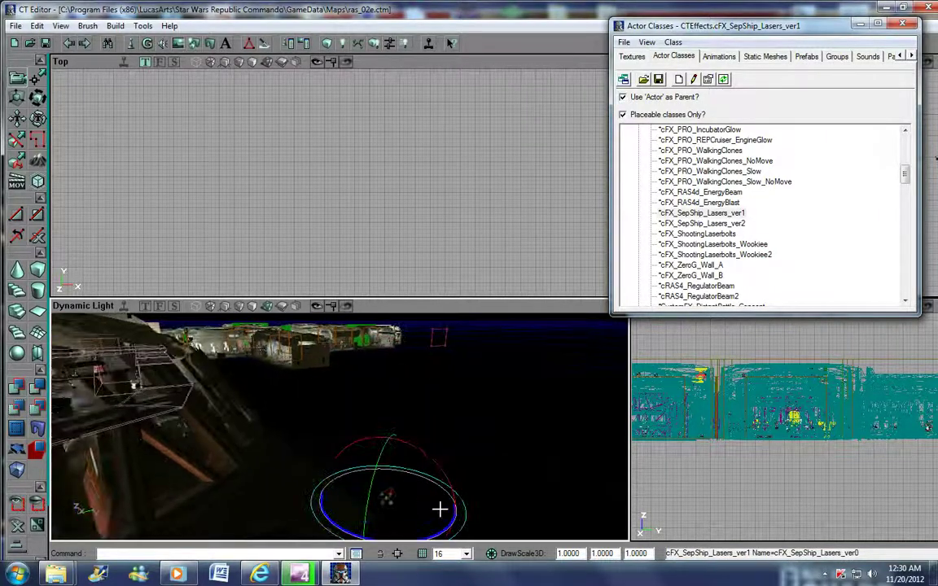
# - Duplicate the laser emitter again and move this copy farther out from the ship structure
pyautogui.rightClick(386, 498)
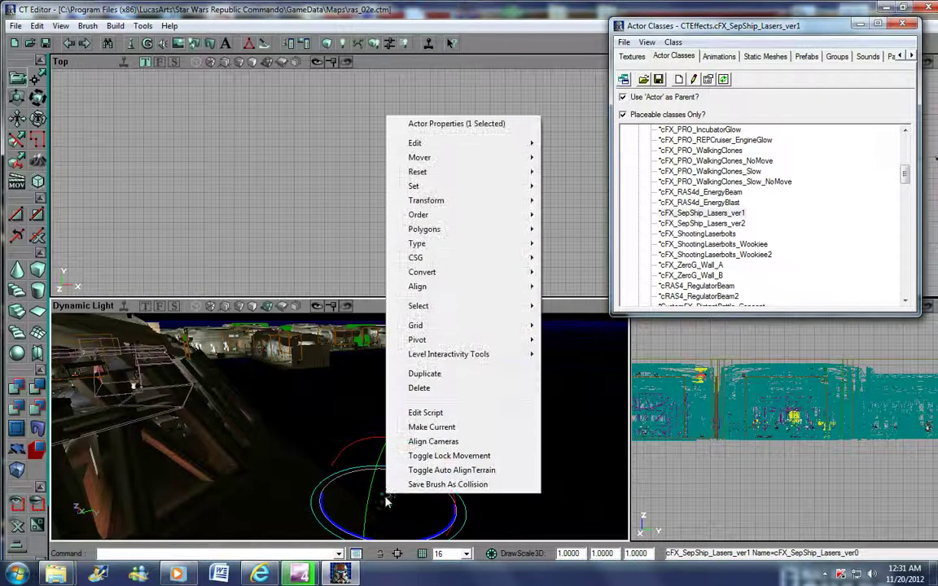
pyautogui.click(420, 372)
pyautogui.keyDown('ctrl'); pyautogui.moveTo(397, 488); pyautogui.dragTo(447, 525); pyautogui.keyUp('ctrl')
pyautogui.moveTo(397, 488); pyautogui.dragTo(430, 511)
pyautogui.moveTo(517, 423); pyautogui.dragTo(609, 378)
pyautogui.moveTo(483, 405); pyautogui.dragTo(487, 407)
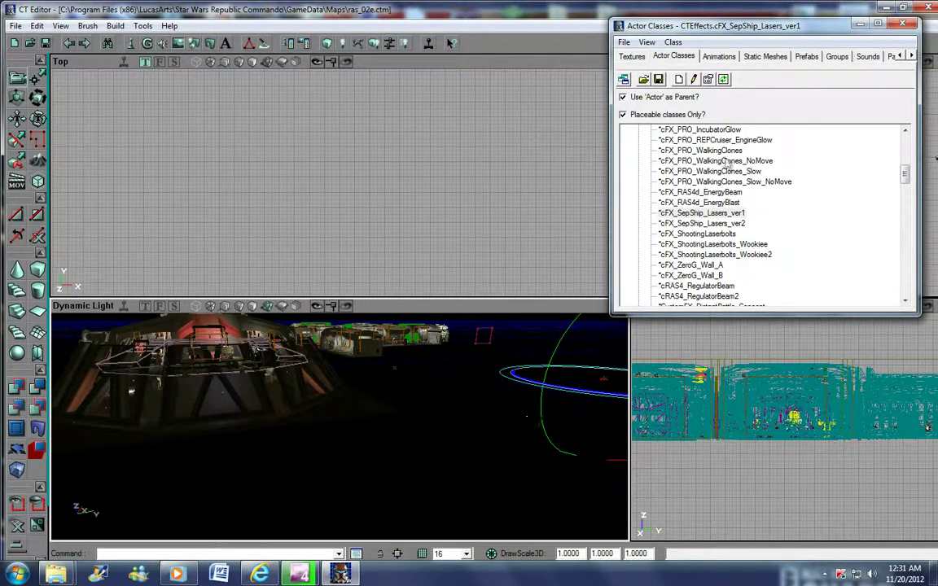
# - Open the VehicleMeshes package in the static mesh browser and preview the GeoFighter mesh from the Confederacy group
pyautogui.scroll(-3, 911, 185)
pyautogui.click(765, 57)
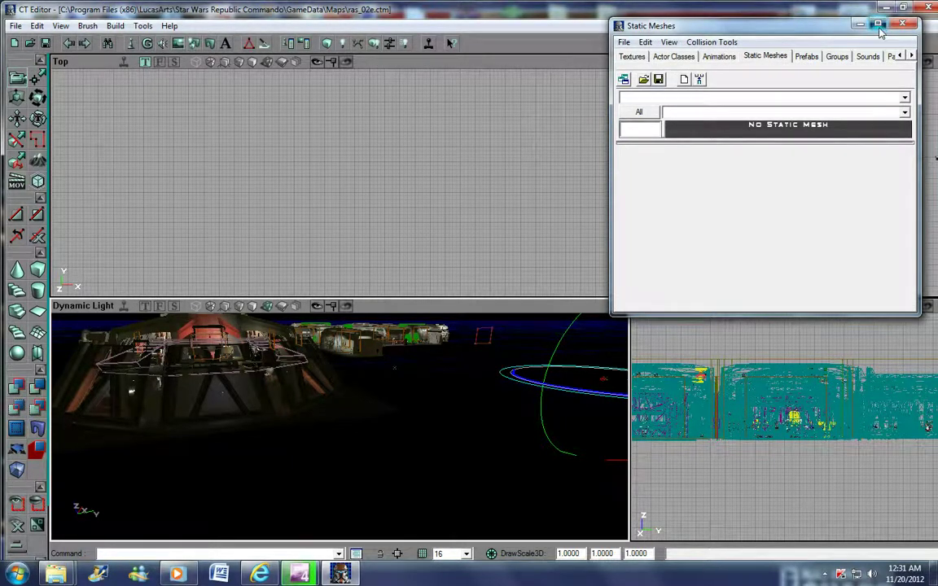
pyautogui.doubleClick(794, 25)
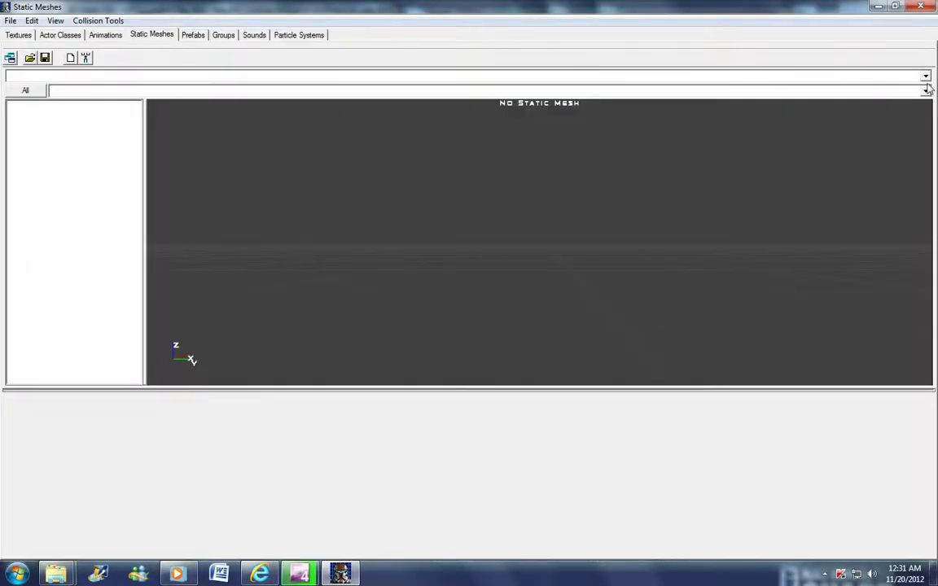
pyautogui.click(924, 76)
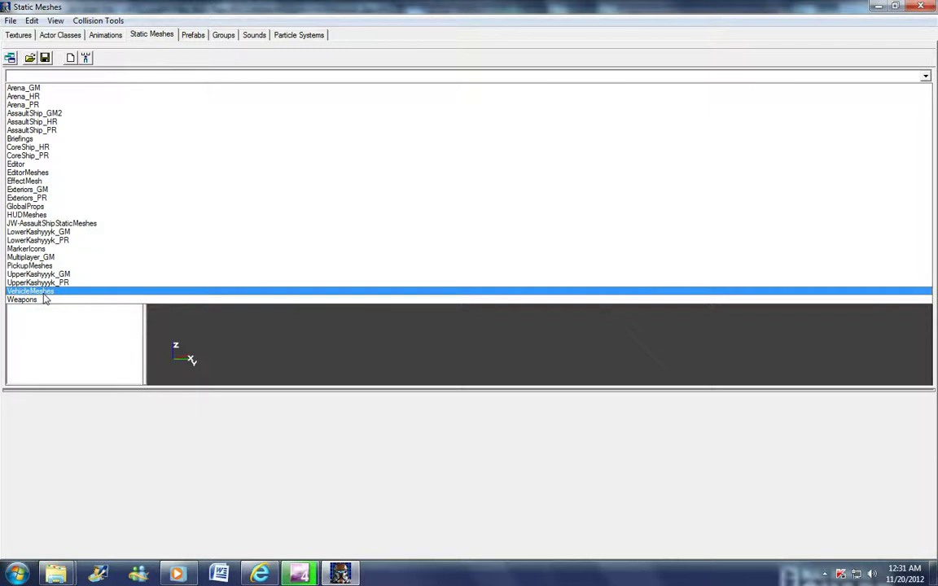
pyautogui.click(44, 292)
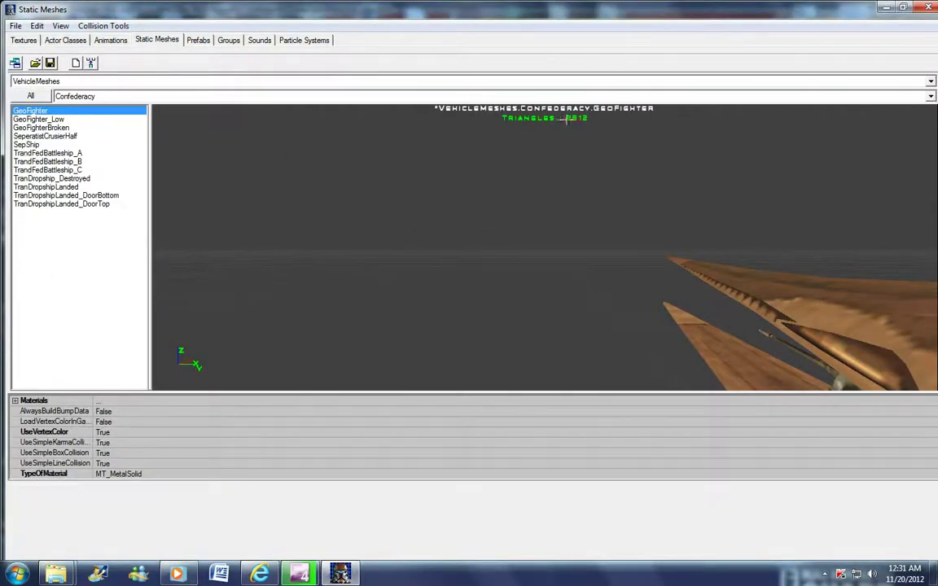
pyautogui.moveTo(513, 190); pyautogui.dragTo(568, 301)
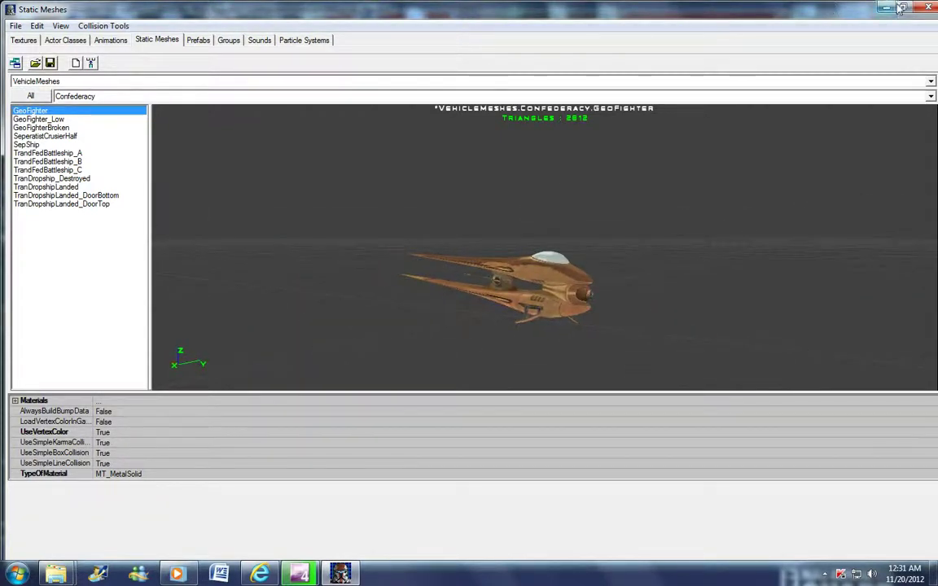
# - Choose the SepShip mesh in the Confederacy group, inspect its preview, and return the mesh browser to its smaller size
pyautogui.click(929, 97)
pyautogui.click(806, 109)
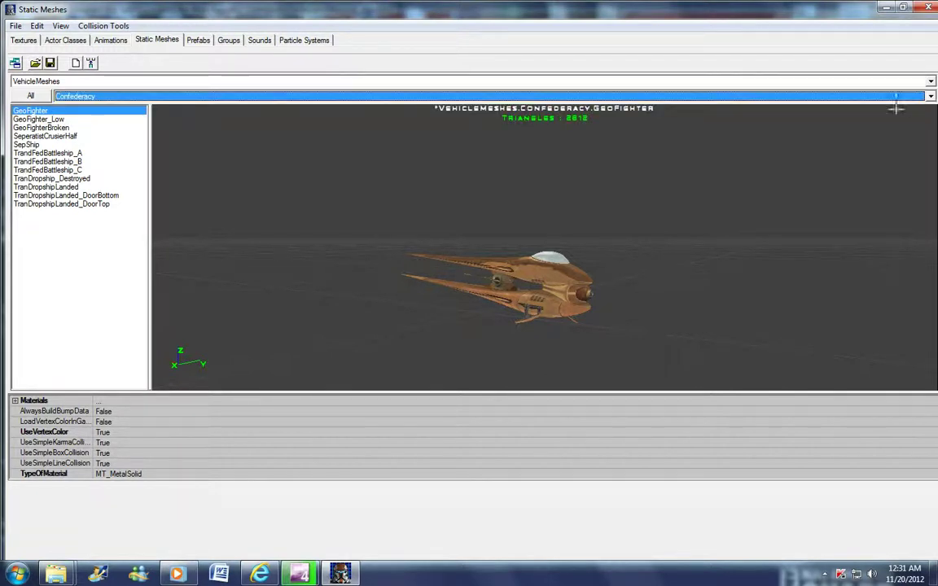
pyautogui.click(26, 145)
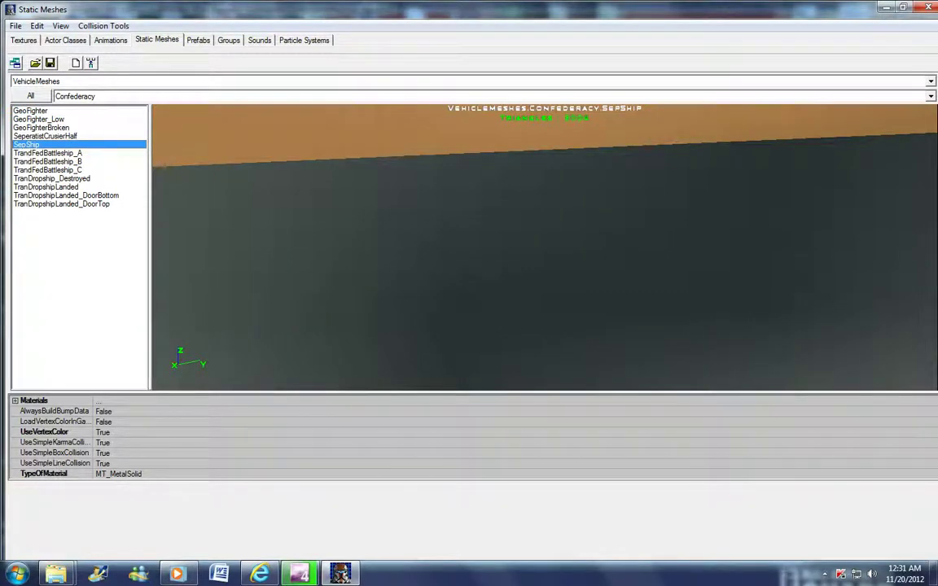
pyautogui.moveTo(543, 195); pyautogui.dragTo(544, 342)
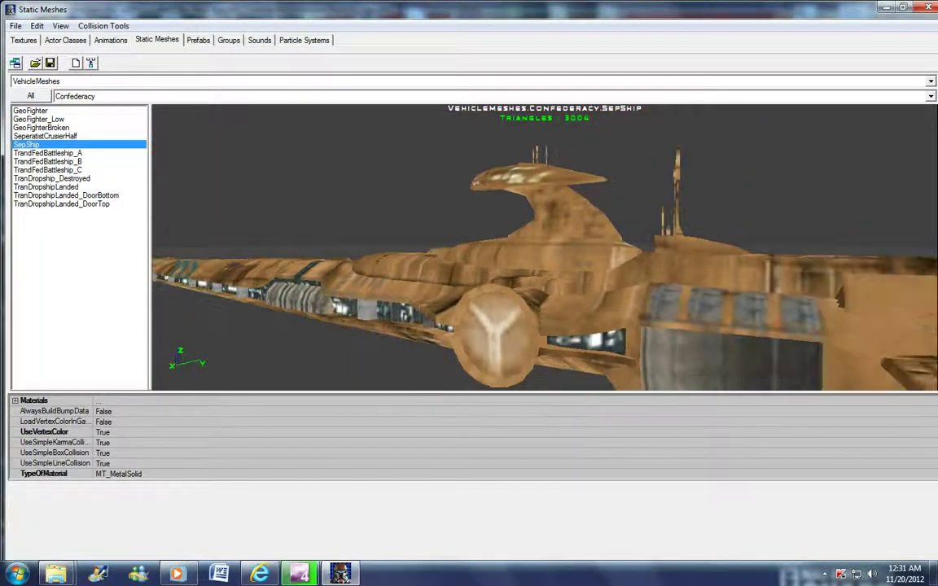
pyautogui.moveTo(403, 184)
pyautogui.mouseDown()
pyautogui.moveTo(395, 236)
pyautogui.moveTo(415, 277)
pyautogui.moveTo(404, 184)
pyautogui.mouseUp()
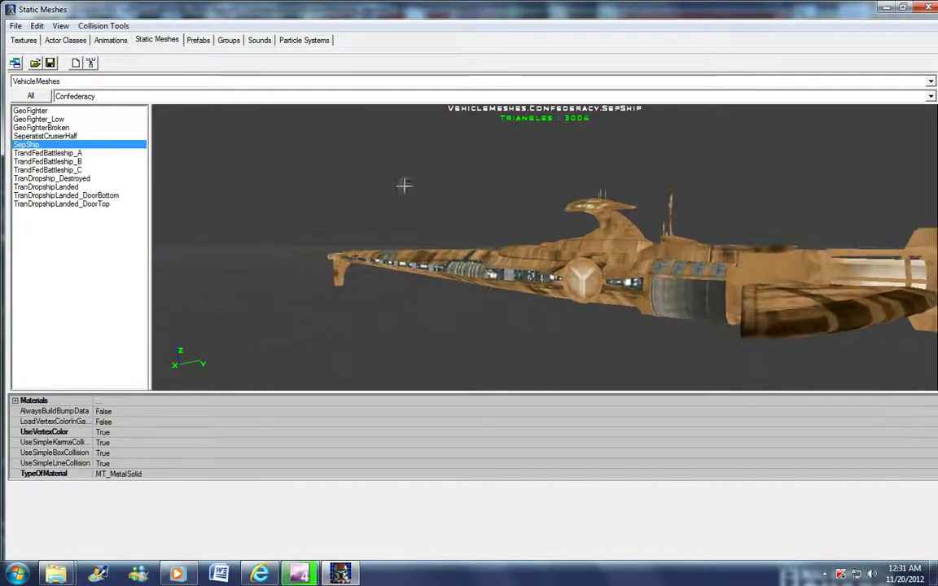
pyautogui.click(902, 7)
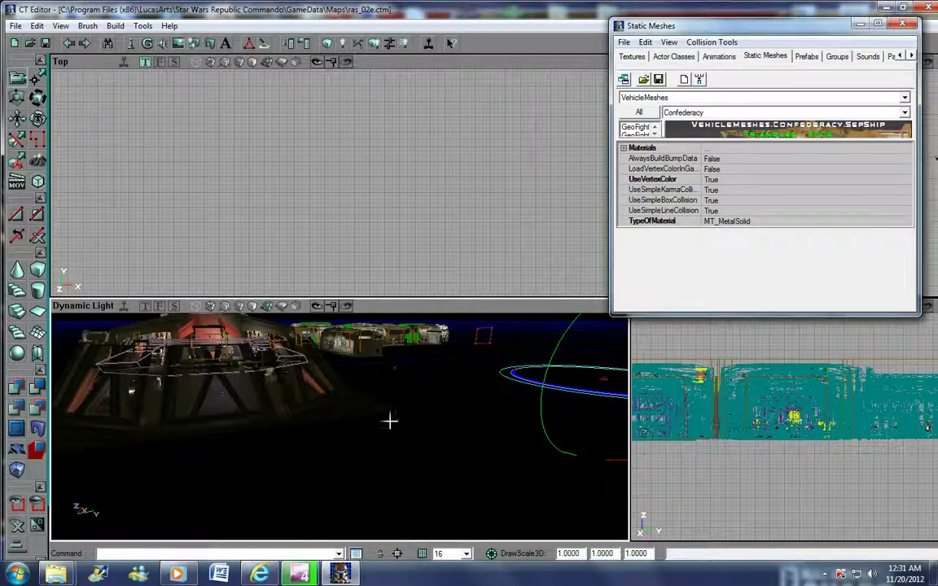
# - Add the SepShip mesh to the level as a mover and shift it into open space outside the ship structure
pyautogui.moveTo(176, 438); pyautogui.dragTo(267, 377, button='right')
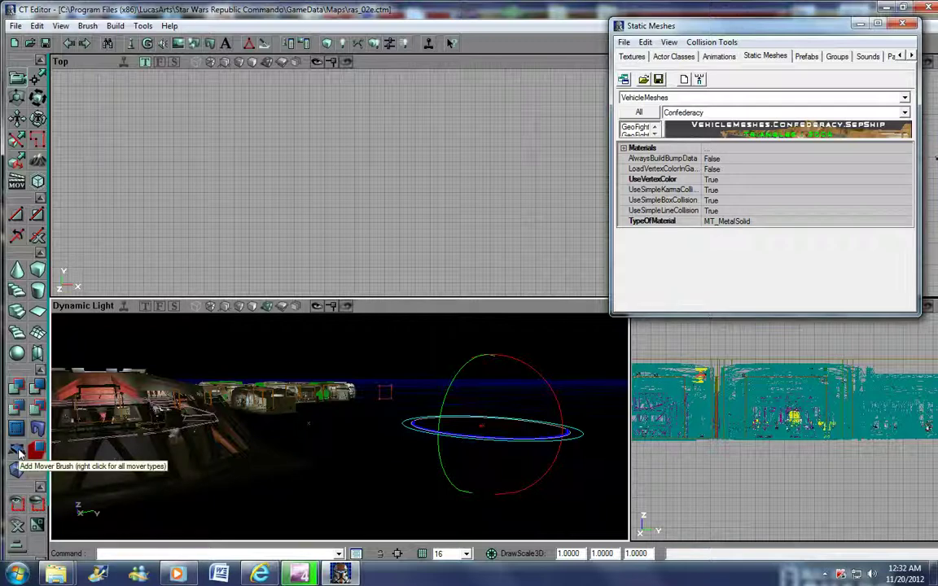
pyautogui.click(18, 450)
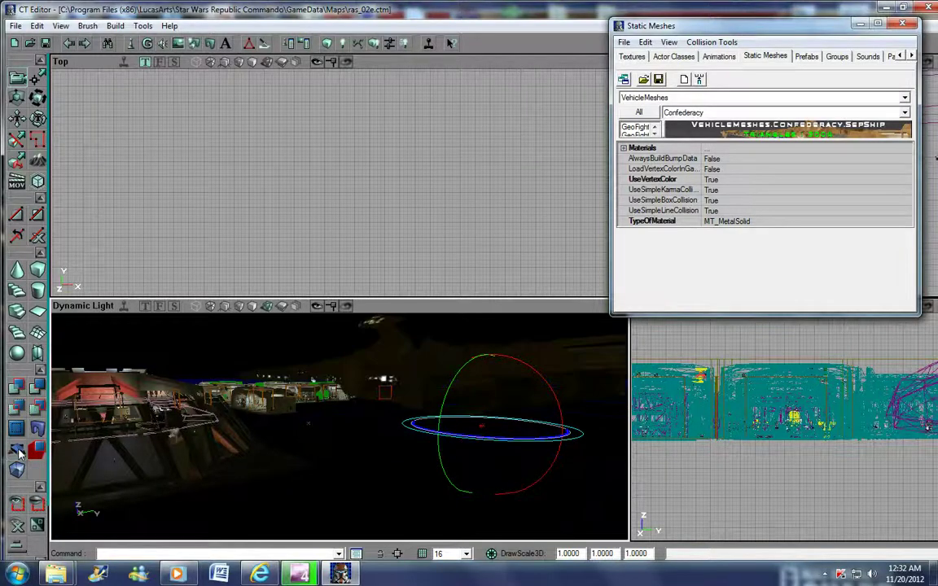
pyautogui.moveTo(389, 426); pyautogui.dragTo(400, 385, button='right')
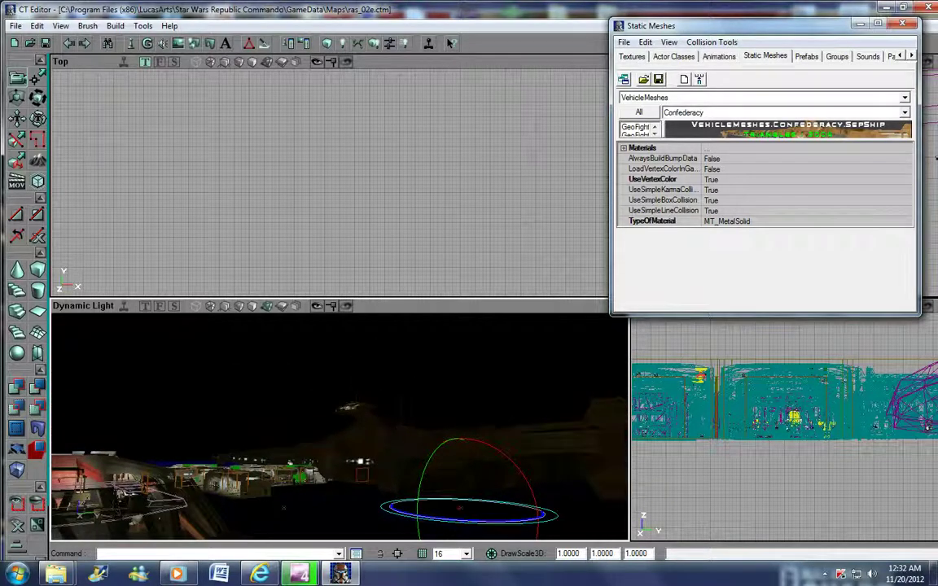
pyautogui.click(364, 420)
pyautogui.click(364, 420)
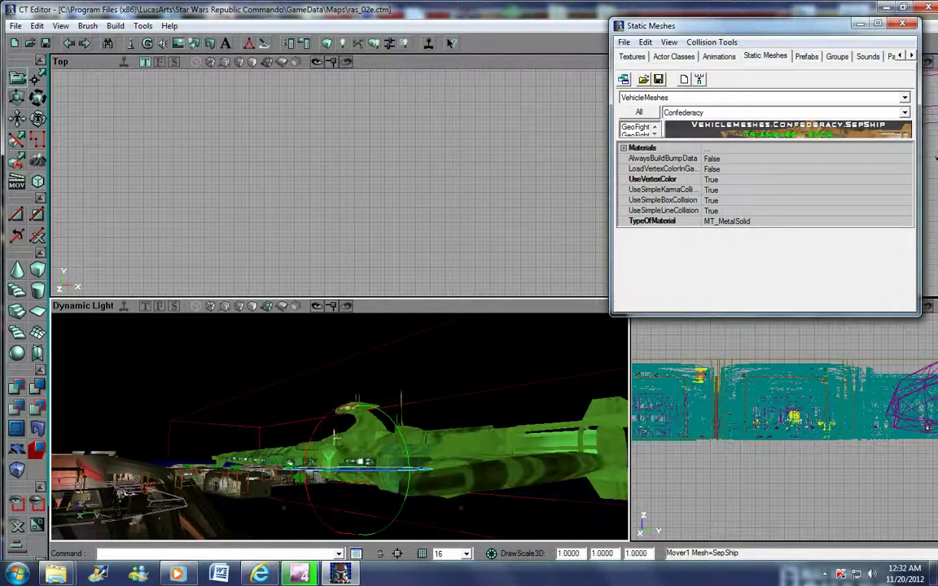
pyautogui.keyDown('ctrl'); pyautogui.moveTo(365, 445); pyautogui.dragTo(601, 445); pyautogui.keyUp('ctrl')
pyautogui.moveTo(465, 395); pyautogui.dragTo(535, 392)
# - Set the SepShip mover's AmbientGlow display property to 153 and close its properties
pyautogui.rightClick(384, 78)
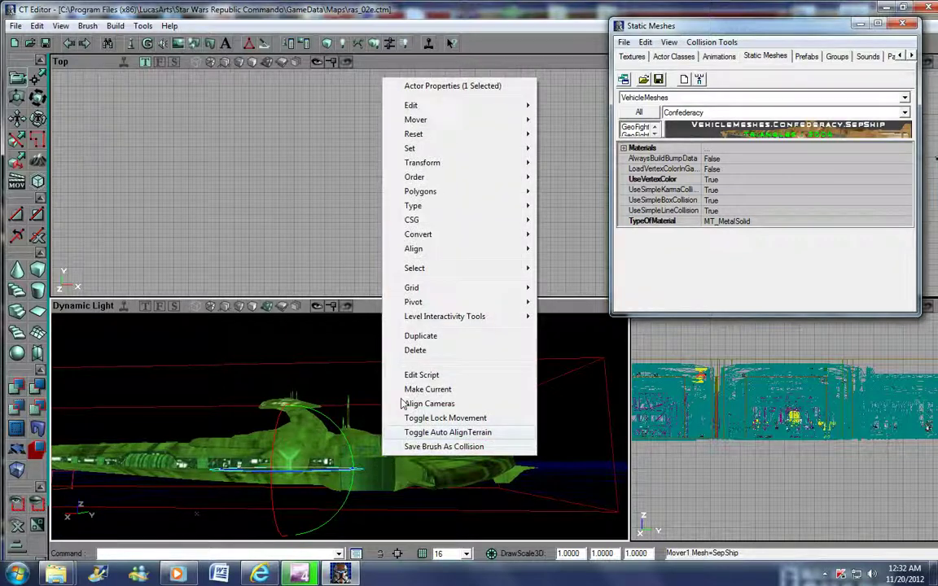
pyautogui.click(422, 88)
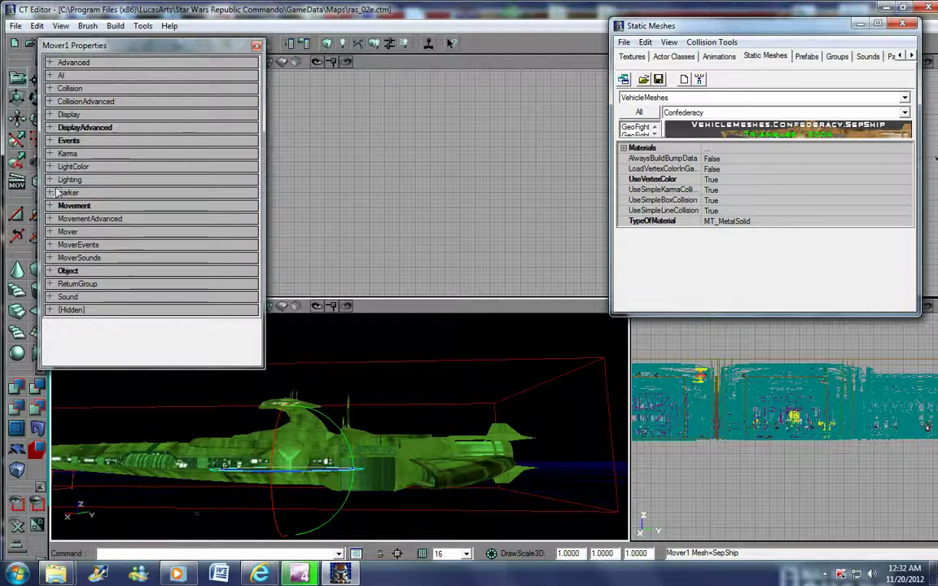
pyautogui.click(49, 114)
pyautogui.click(150, 126)
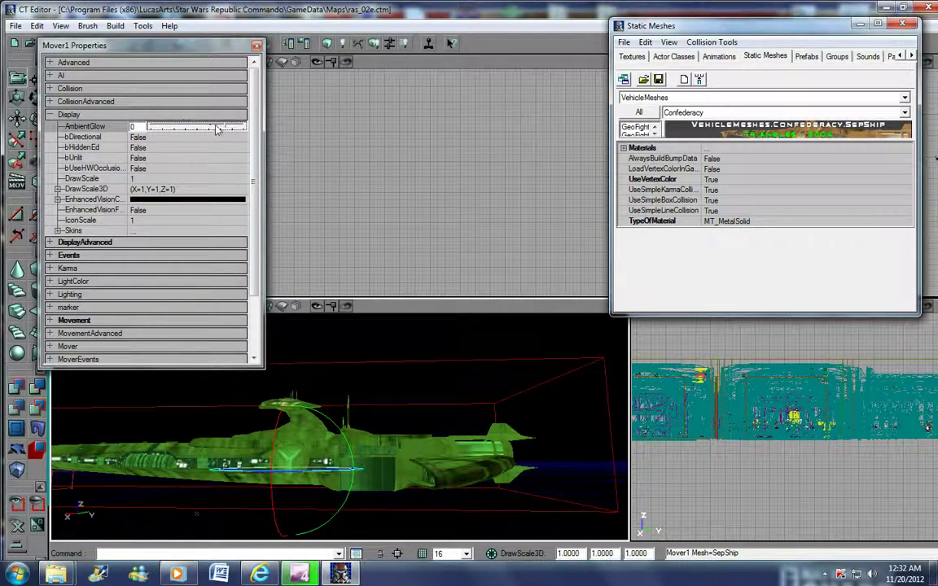
pyautogui.moveTo(216, 130)
pyautogui.mouseDown()
pyautogui.moveTo(224, 130)
pyautogui.moveTo(206, 128)
pyautogui.mouseUp()
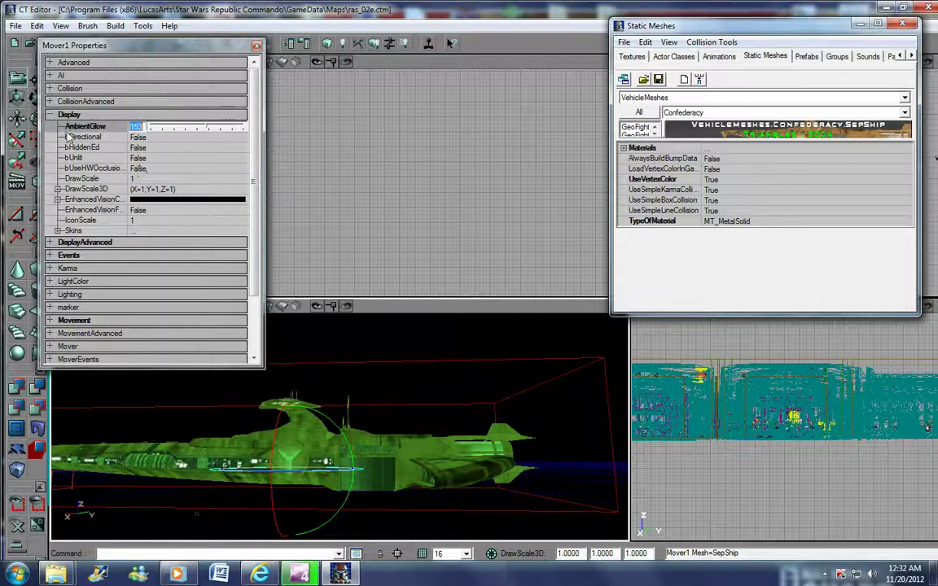
pyautogui.click(52, 116)
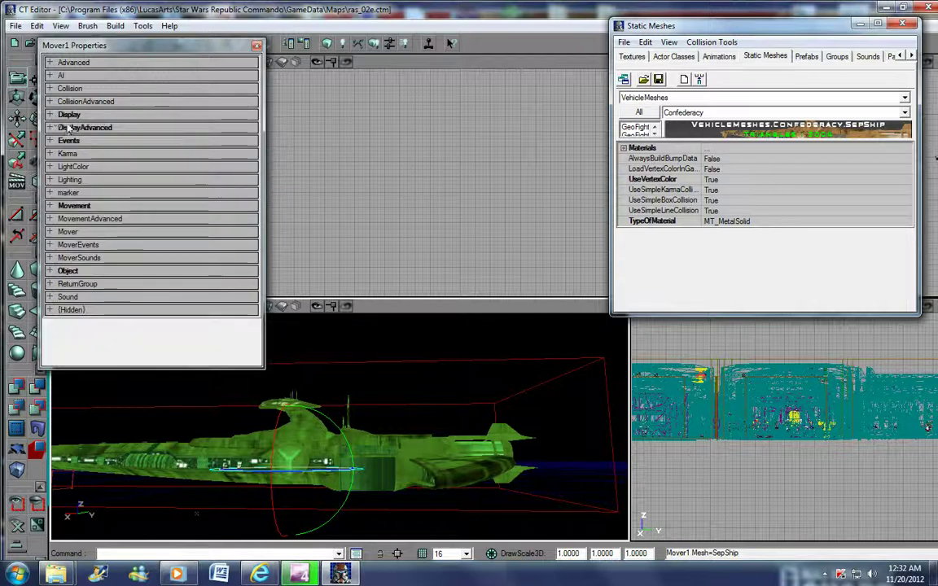
pyautogui.click(257, 47)
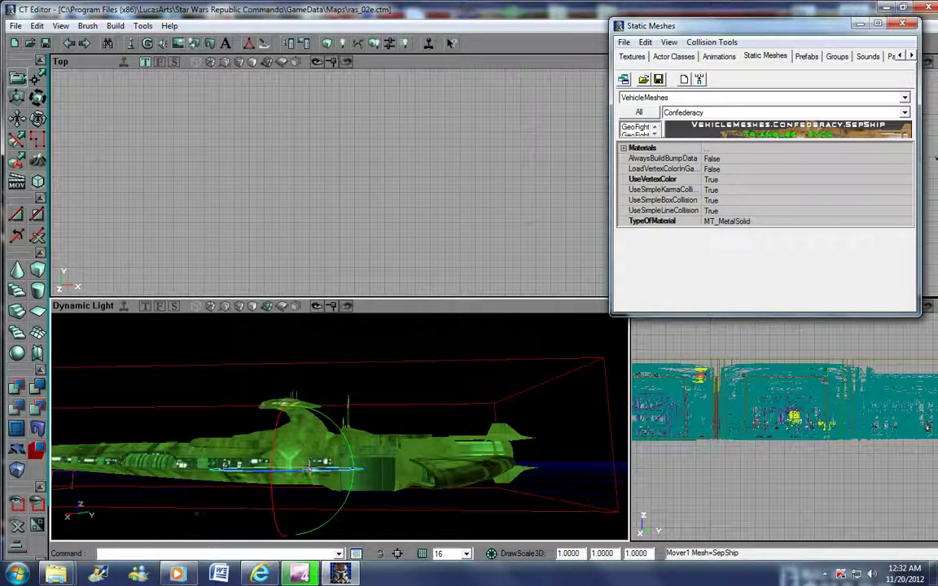
# - Rotate the SepShip mover horizontally so that it sits diagonally to the level
pyautogui.moveTo(340, 439); pyautogui.dragTo(339, 399, button='right')
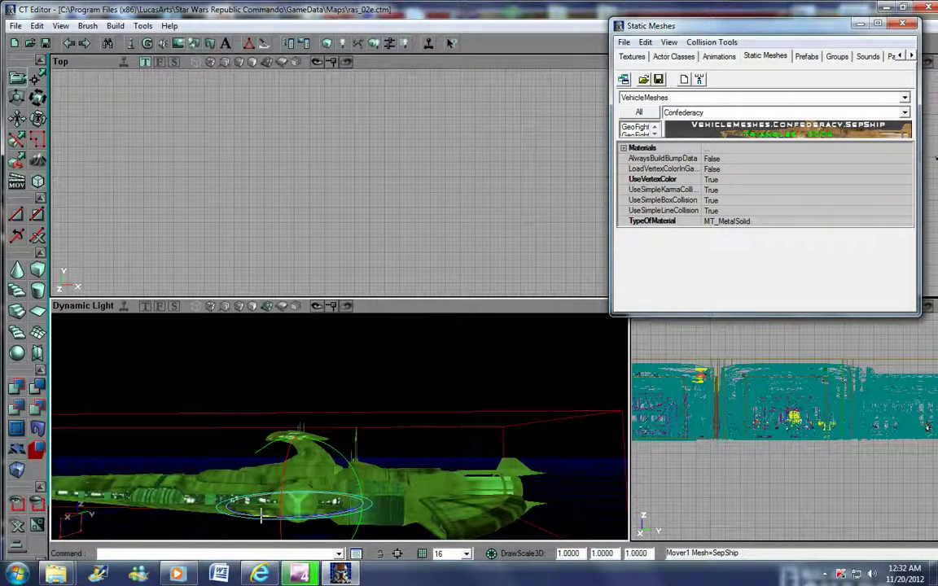
pyautogui.moveTo(260, 515); pyautogui.dragTo(390, 515)
pyautogui.moveTo(223, 515); pyautogui.dragTo(184, 515)
# - Move the SepShip mover in the top view far away from the level geometry, toward the edge of the surrounding space
pyautogui.scroll(-10, 323, 242)
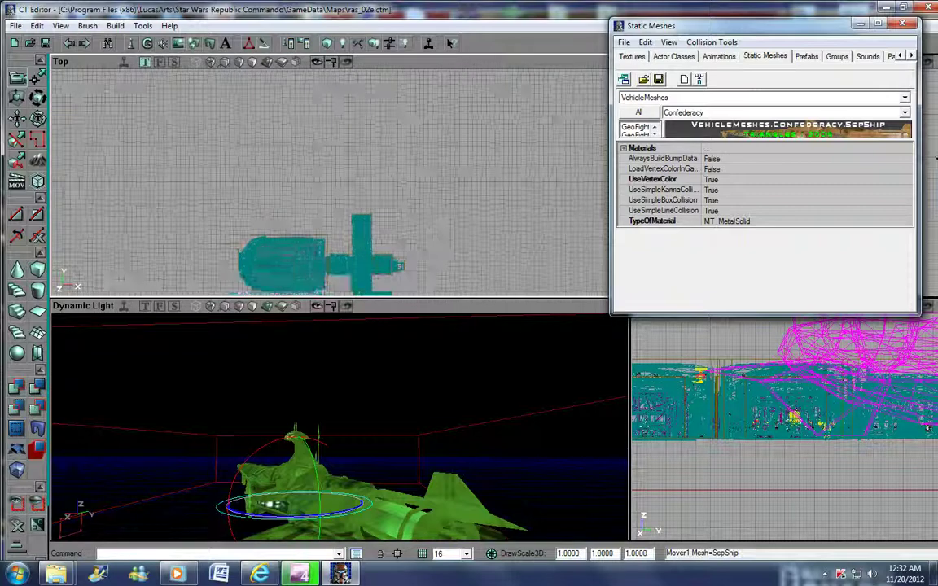
pyautogui.scroll(-10, 330, 179)
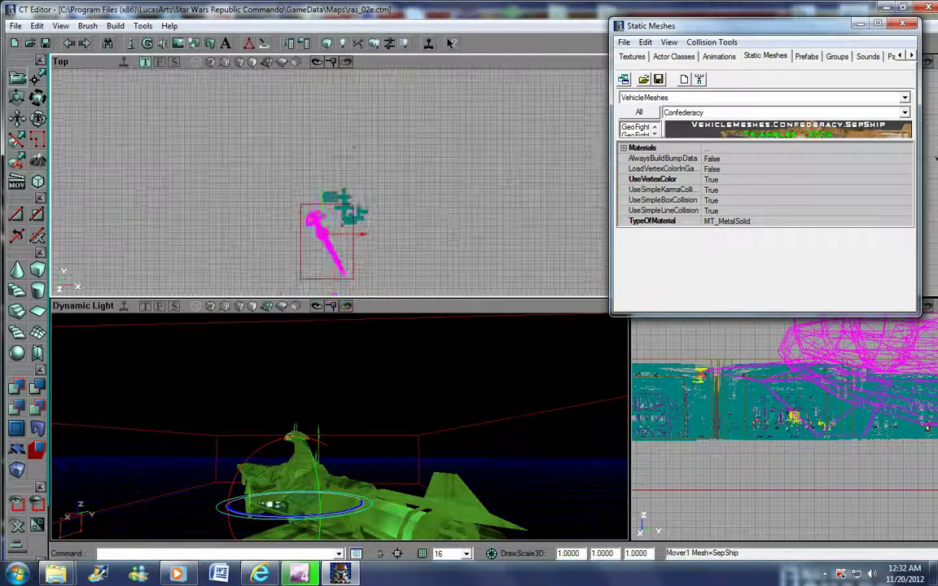
pyautogui.moveTo(332, 214); pyautogui.dragTo(317, 77)
pyautogui.scroll(-8, 330, 179)
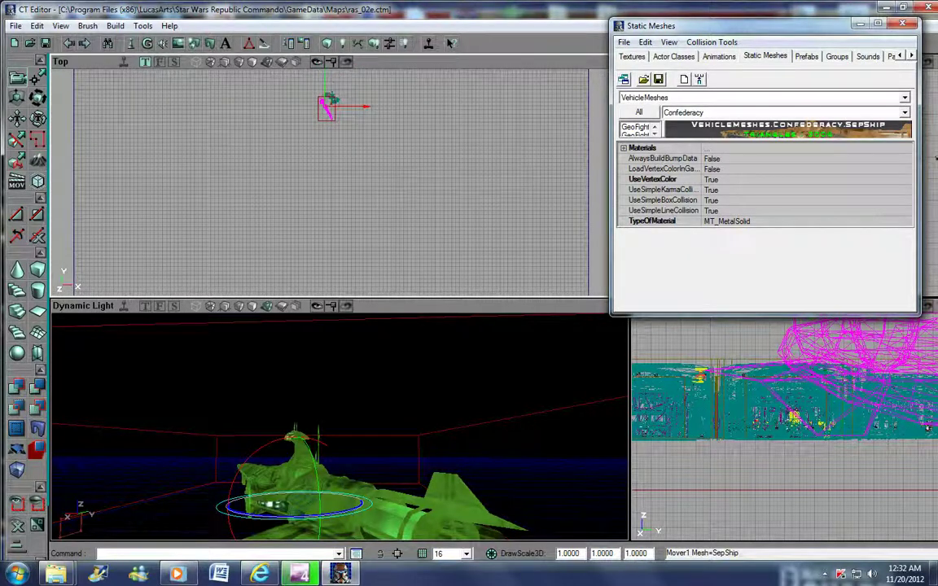
pyautogui.moveTo(325, 122); pyautogui.dragTo(325, 226)
pyautogui.moveTo(320, 79); pyautogui.dragTo(374, 382)
pyautogui.moveTo(342, 245); pyautogui.dragTo(308, 128)
pyautogui.moveTo(289, 277); pyautogui.dragTo(196, 45)
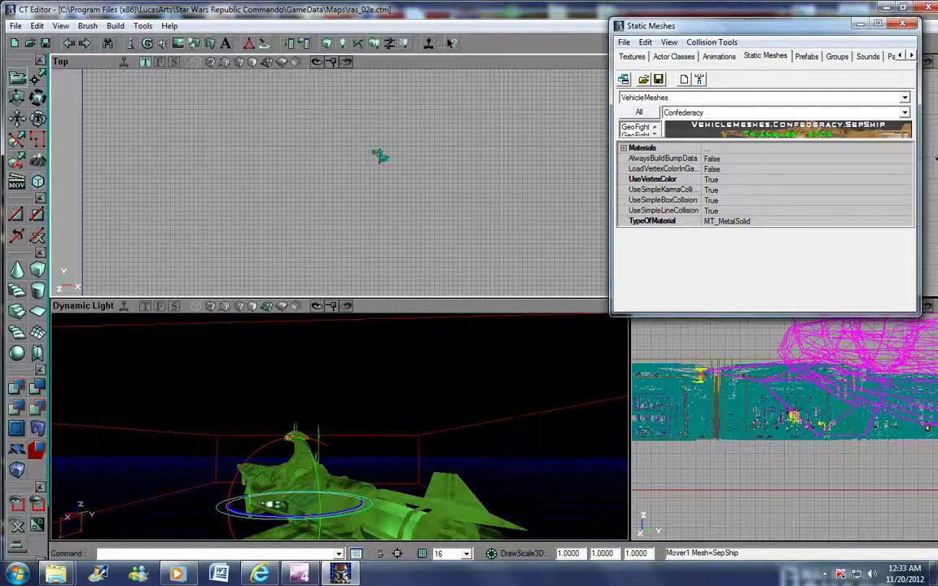
# - Reposition the distant SepShip mover within the boundary of the surrounding space and bring it into the perspective view
pyautogui.scroll(-3, 375, 171)
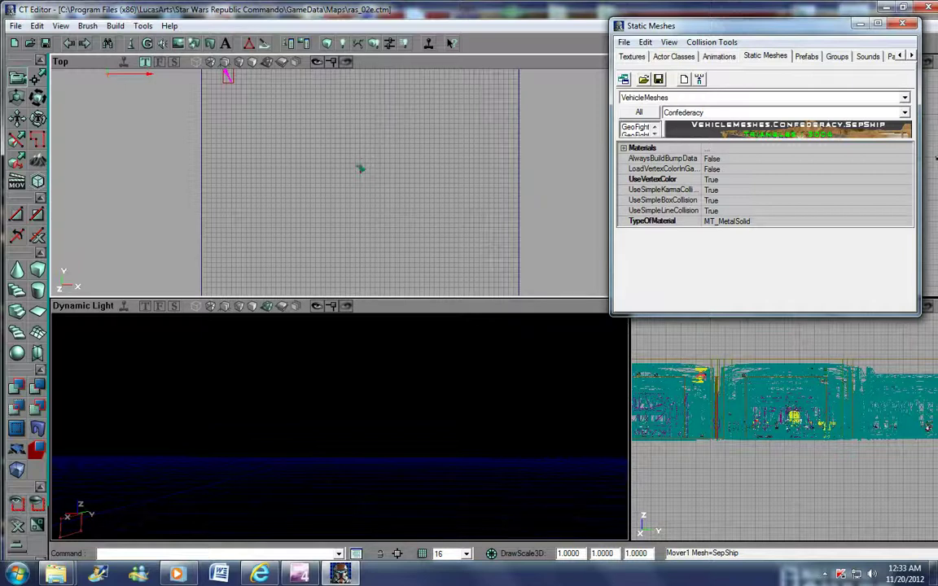
pyautogui.moveTo(227, 77)
pyautogui.mouseDown()
pyautogui.moveTo(313, 153)
pyautogui.moveTo(387, 188)
pyautogui.moveTo(456, 203)
pyautogui.moveTo(329, 146)
pyautogui.moveTo(314, 156)
pyautogui.mouseUp()
pyautogui.moveTo(373, 157); pyautogui.dragTo(433, 94)
pyautogui.moveTo(419, 377); pyautogui.dragTo(380, 488, button='right')
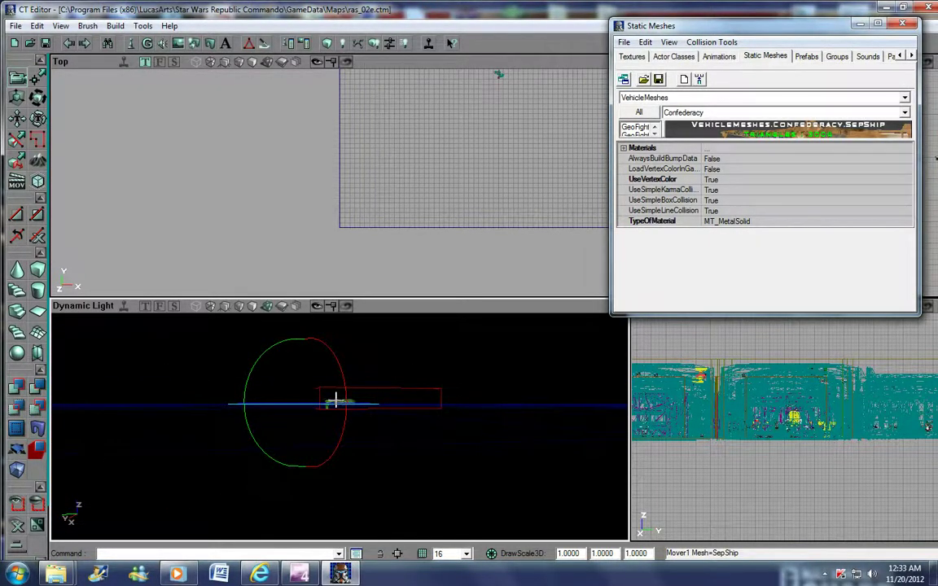
# - Set the SepShip mover's current placement as its Key 0 (Base) keyframe
pyautogui.moveTo(336, 400); pyautogui.dragTo(334, 400, button='right')
pyautogui.rightClick(336, 404)
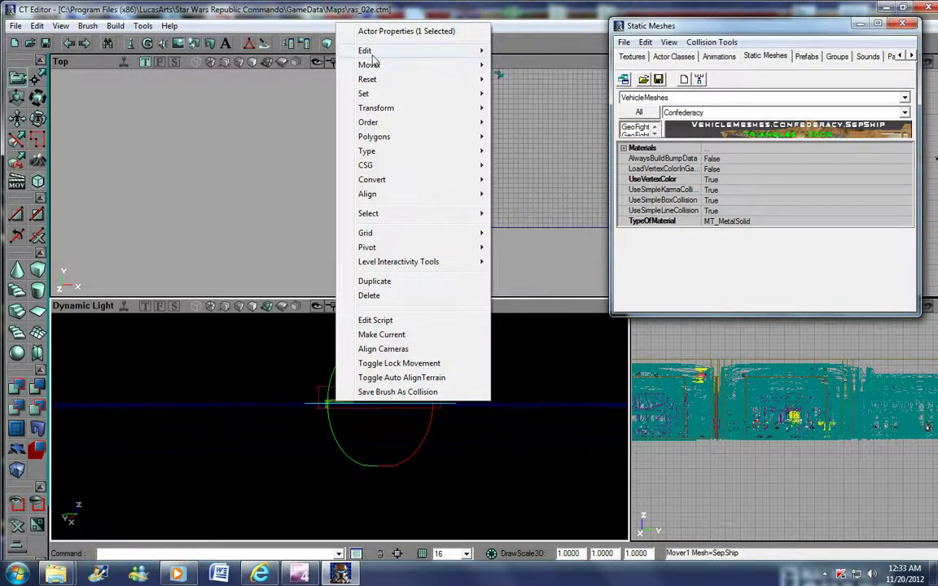
pyautogui.moveTo(374, 67)
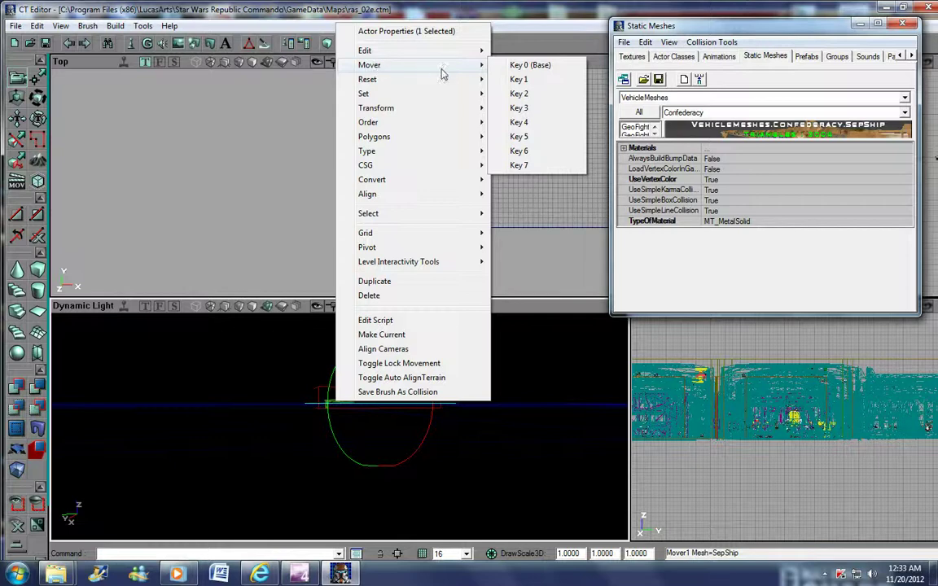
pyautogui.click(537, 66)
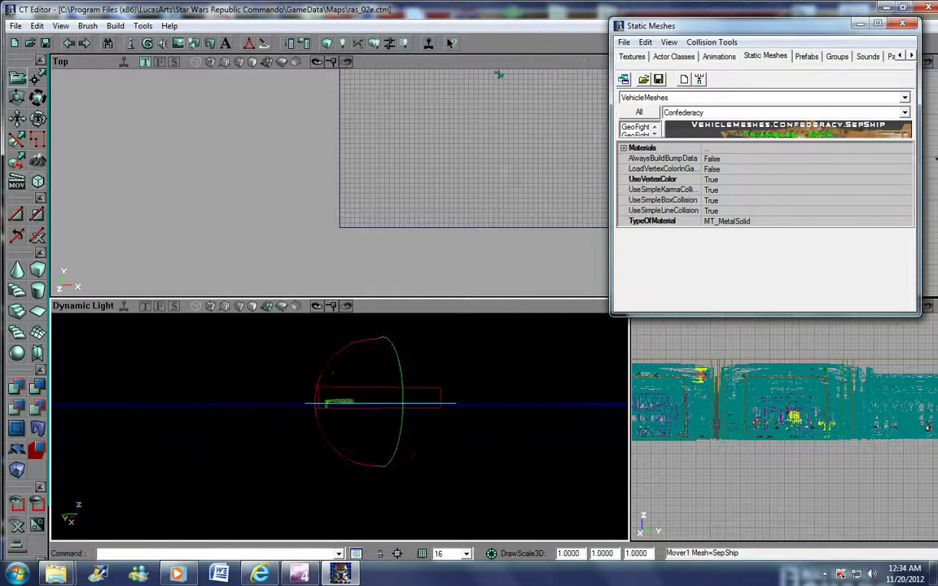
# - Switch the SepShip mover to Key 1 and move it in the top view to its second keyframe position
pyautogui.rightClick(345, 398)
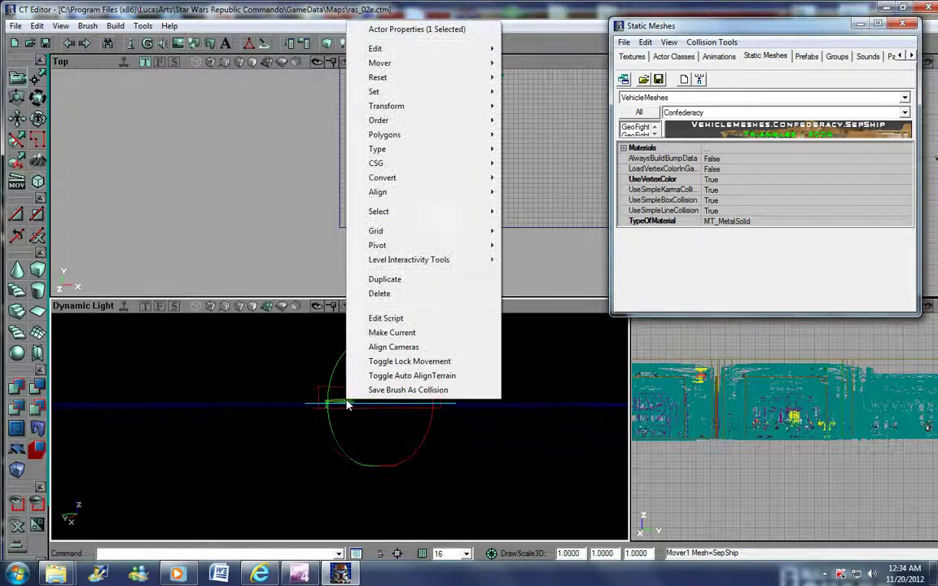
pyautogui.moveTo(420, 64)
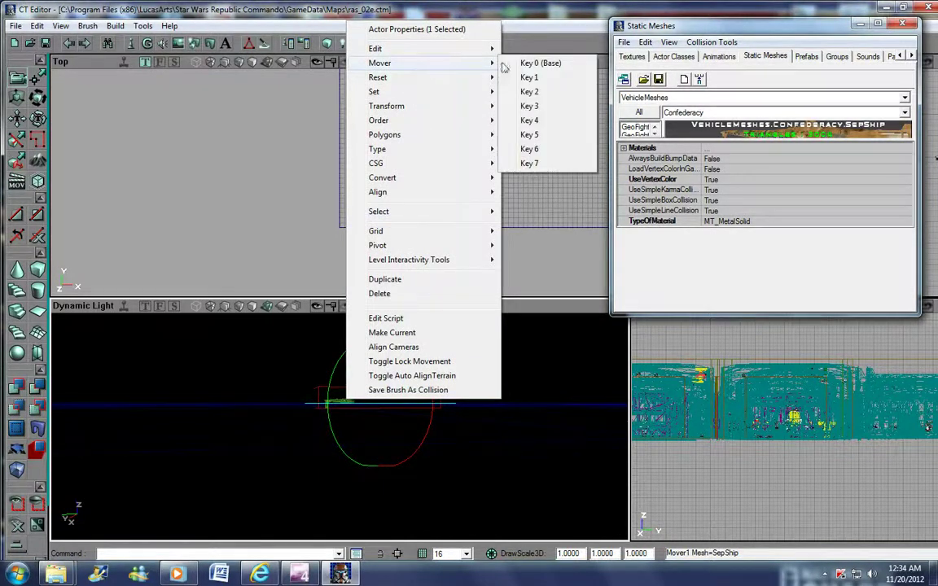
pyautogui.click(542, 79)
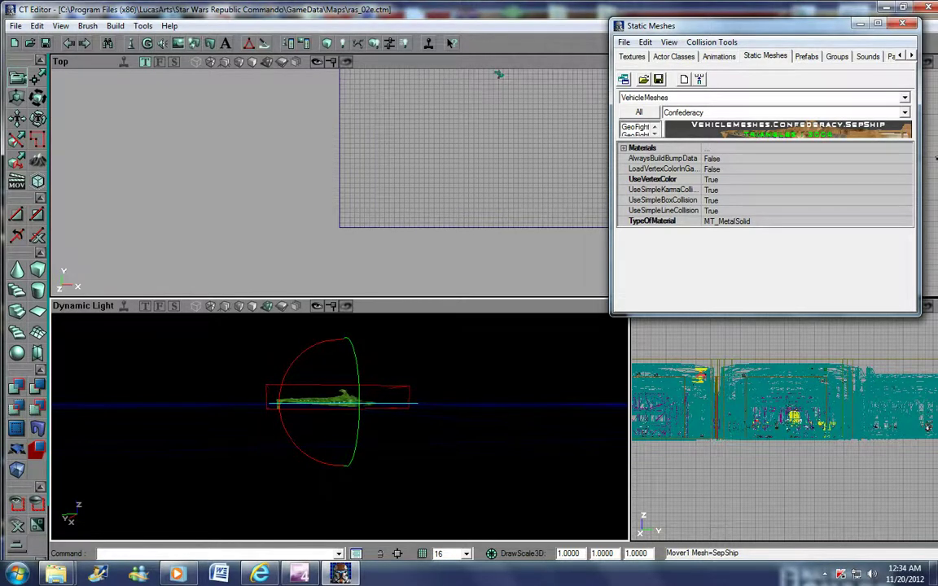
pyautogui.moveTo(479, 78); pyautogui.dragTo(479, 81)
pyautogui.moveTo(421, 105); pyautogui.dragTo(480, 171)
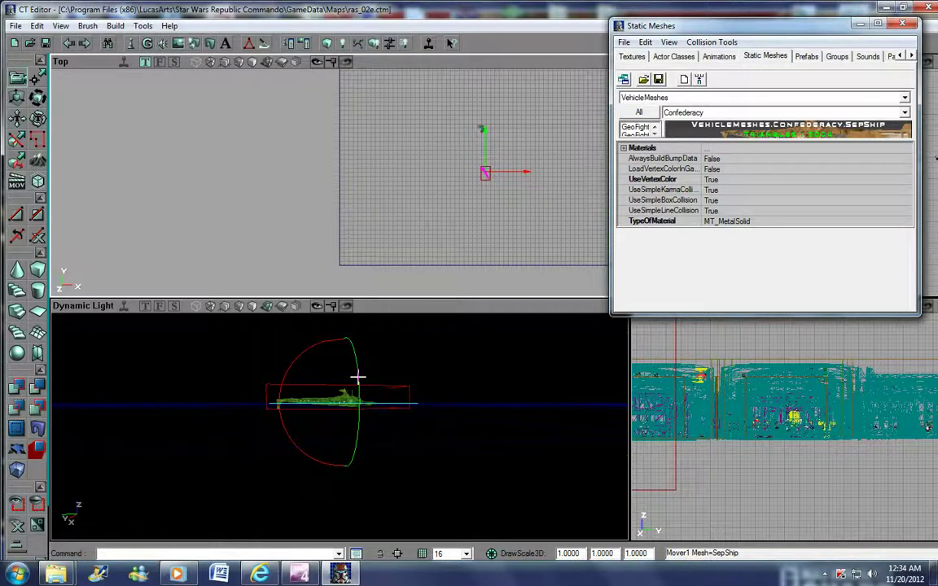
pyautogui.moveTo(358, 377); pyautogui.dragTo(358, 387)
pyautogui.moveTo(358, 388); pyautogui.dragTo(248, 392, button='right')
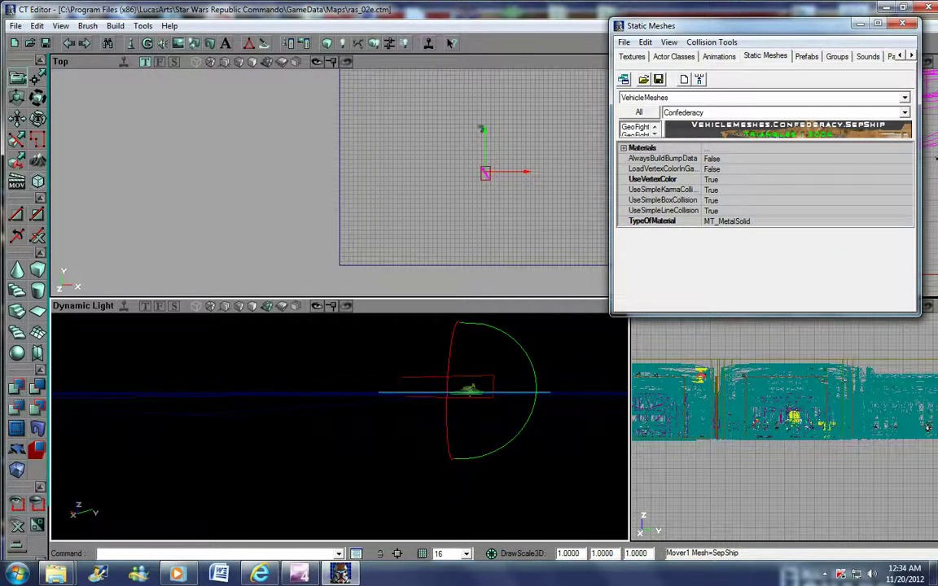
# - Switch the SepShip mover back to Key 0 (Base) and bring it into the perspective view
pyautogui.rightClick(468, 393)
pyautogui.moveTo(538, 53)
pyautogui.click(684, 53)
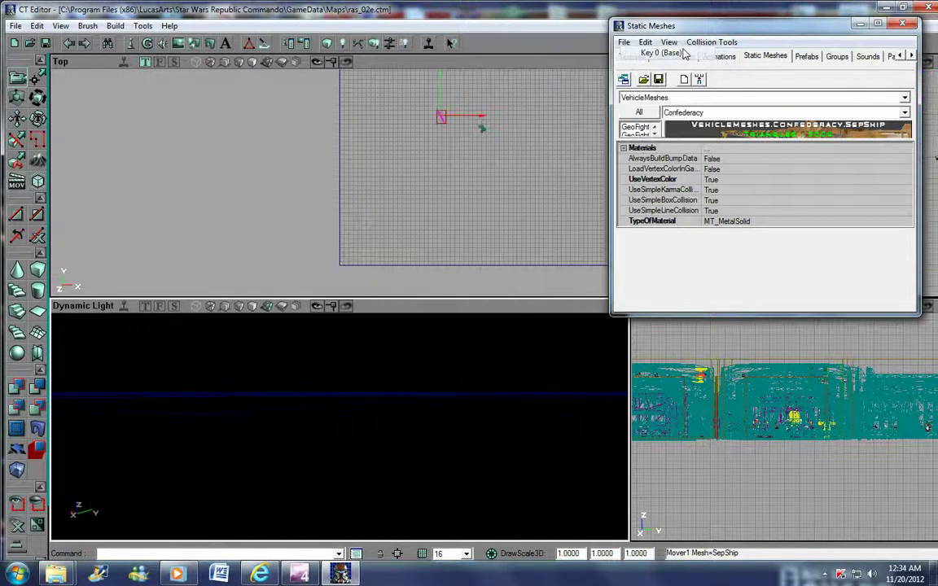
pyautogui.moveTo(339, 427); pyautogui.dragTo(407, 444, button='right')
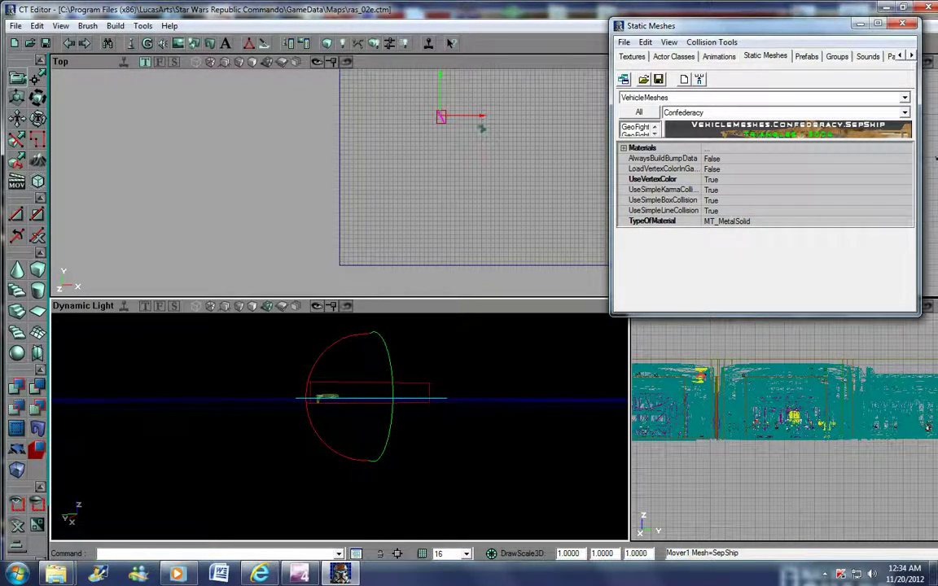
# - Set the SepShip mover's InitialState to Looping in its Object properties
pyautogui.rightClick(325, 397)
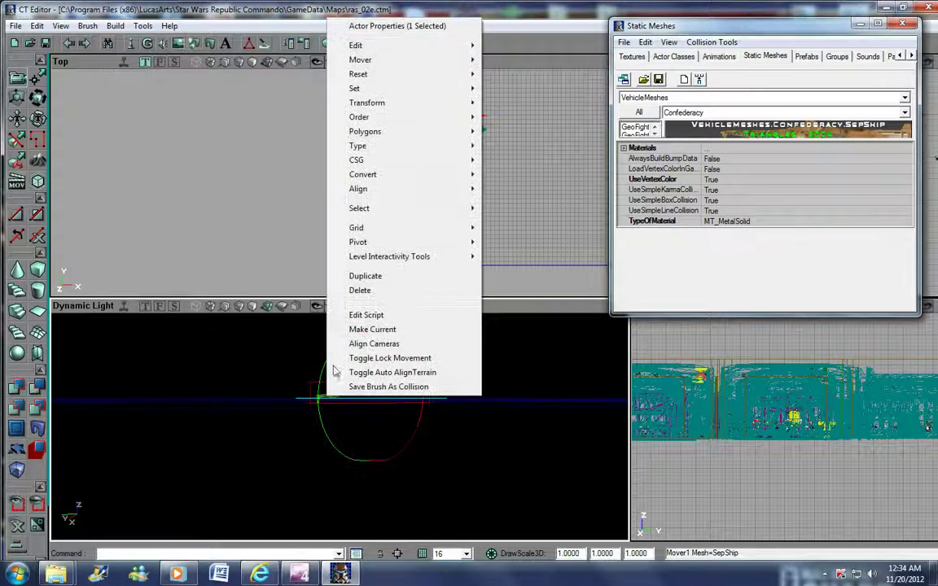
pyautogui.click(361, 27)
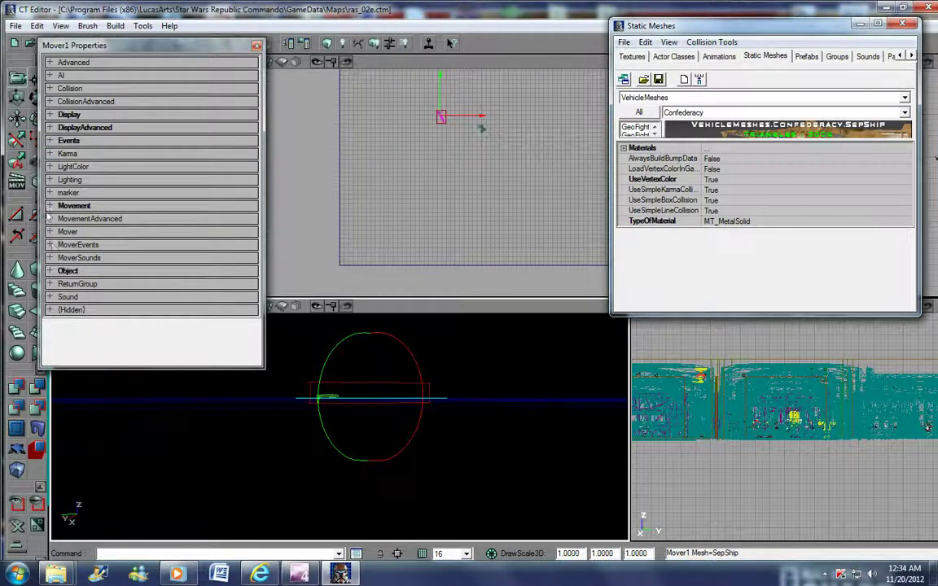
pyautogui.click(52, 271)
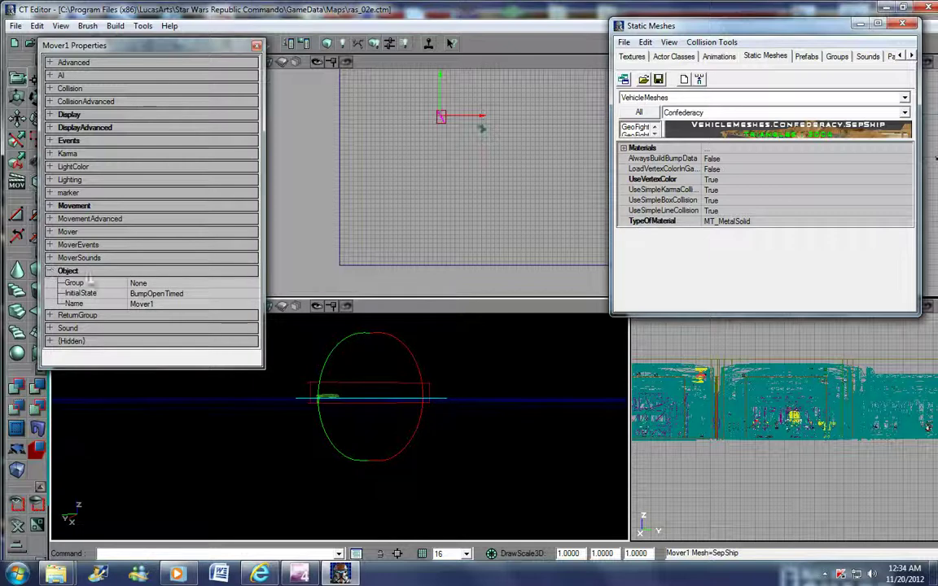
pyautogui.click(186, 295)
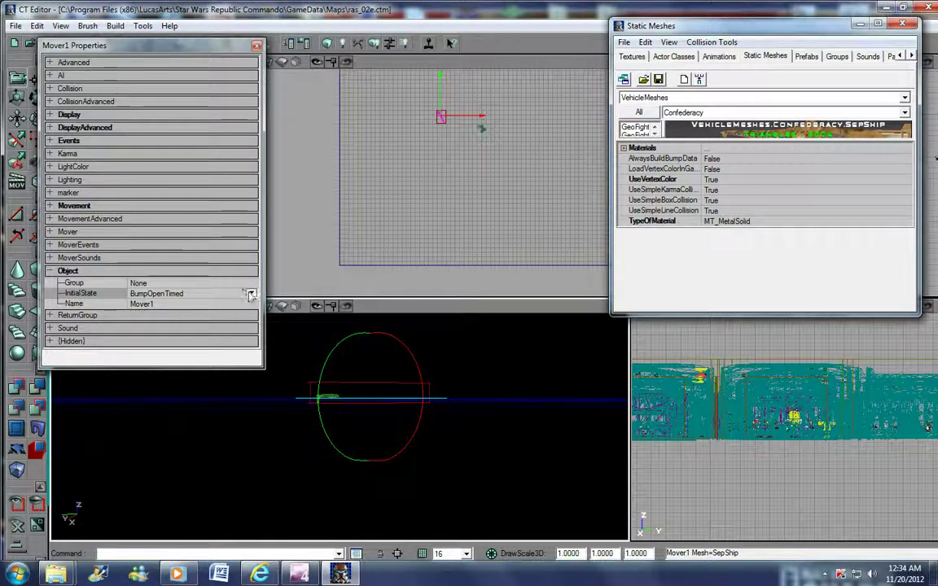
pyautogui.click(252, 295)
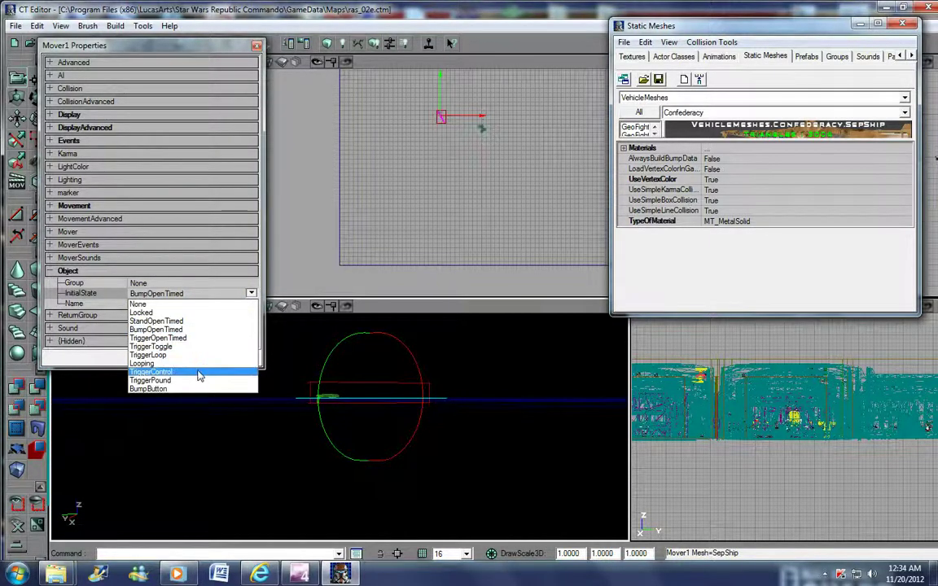
pyautogui.click(192, 356)
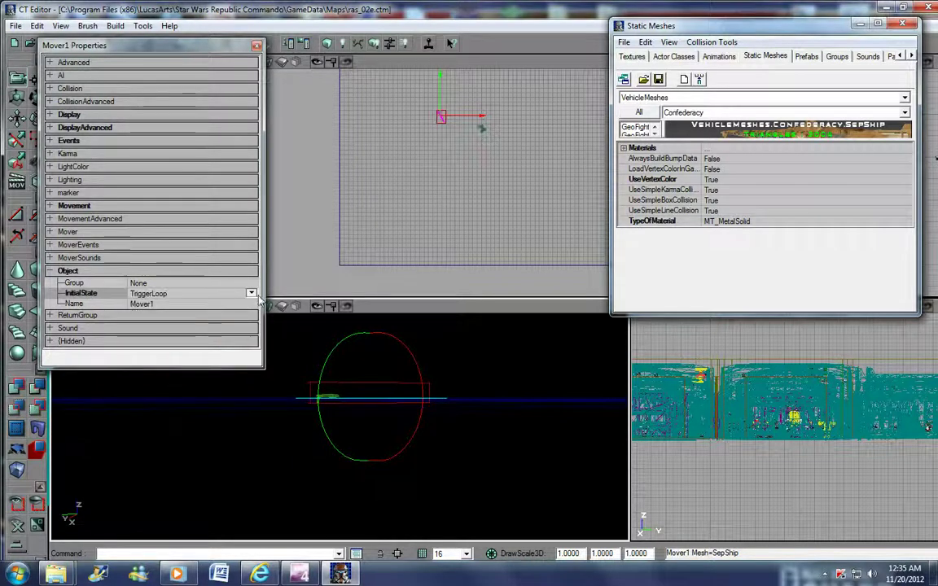
pyautogui.click(251, 294)
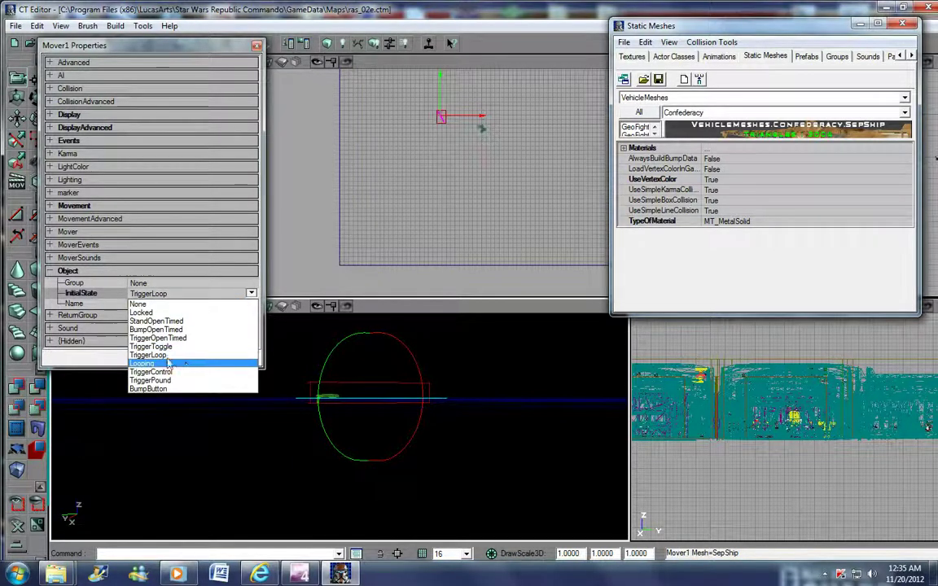
pyautogui.click(168, 363)
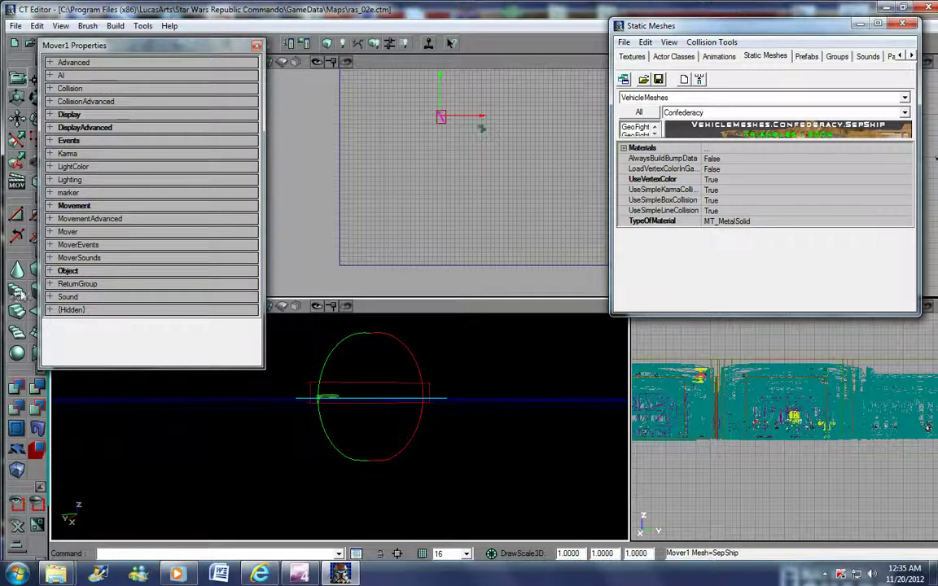
# - Set the mover's MoveTimes [0] value to 40 and close its properties
pyautogui.click(50, 231)
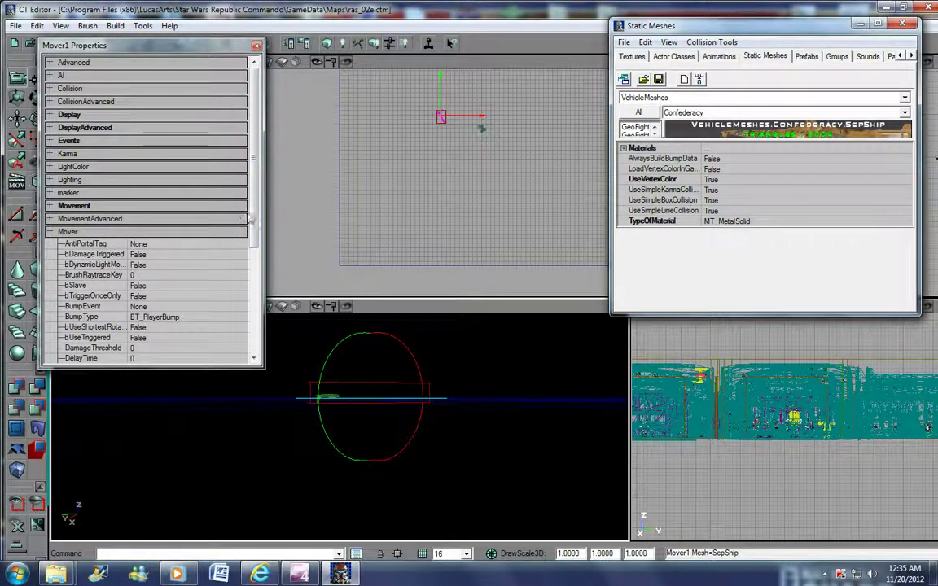
pyautogui.moveTo(256, 217); pyautogui.dragTo(258, 232)
pyautogui.scroll(-4, 232, 232)
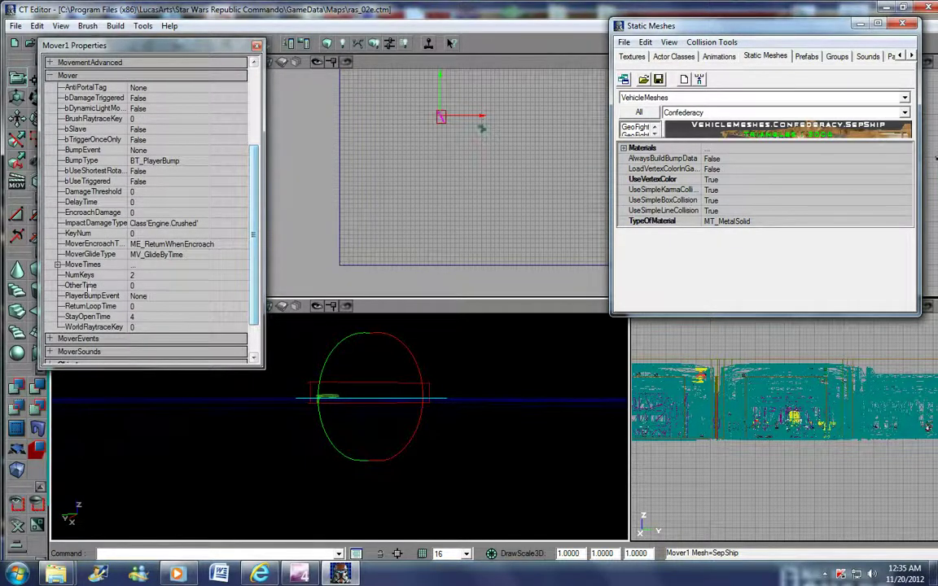
pyautogui.click(58, 266)
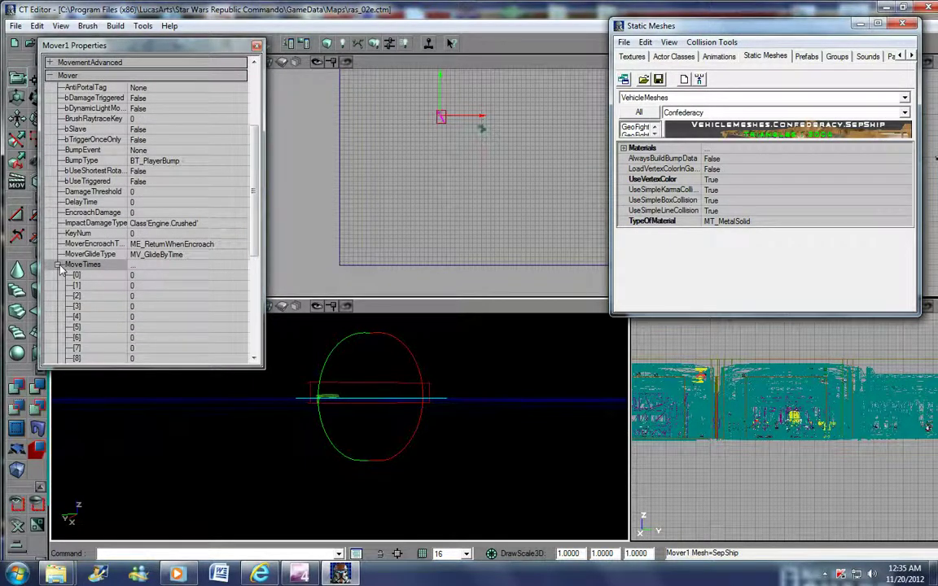
pyautogui.click(149, 276)
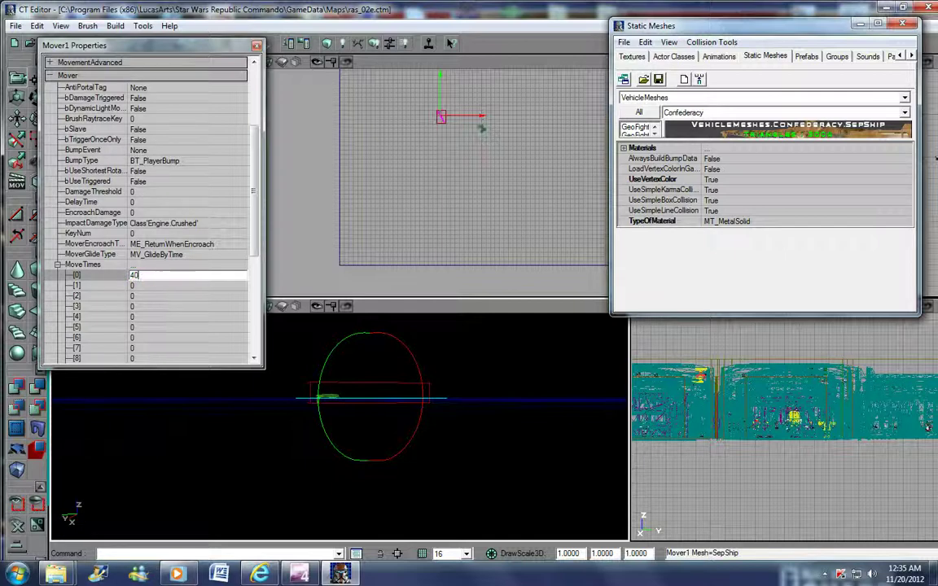
pyautogui.write('40')
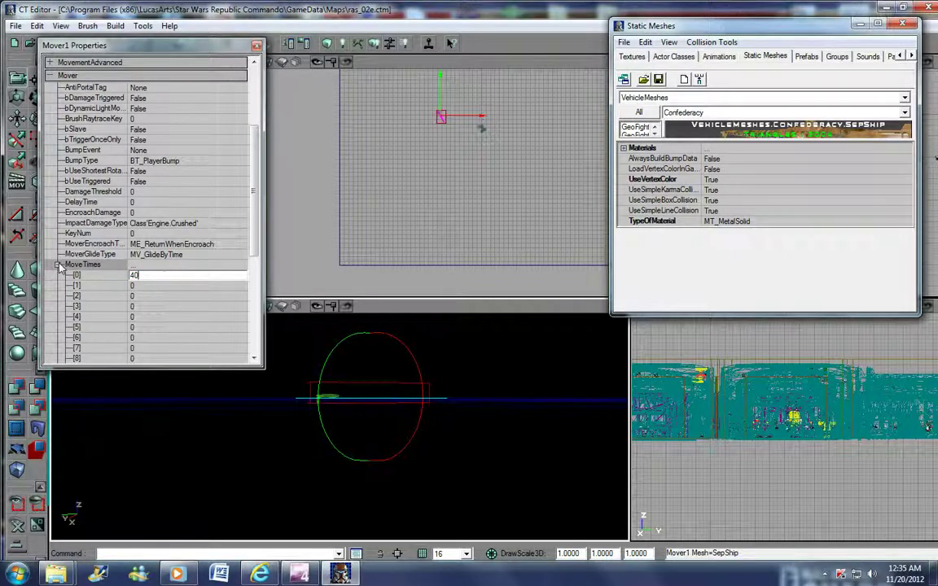
pyautogui.click(58, 266)
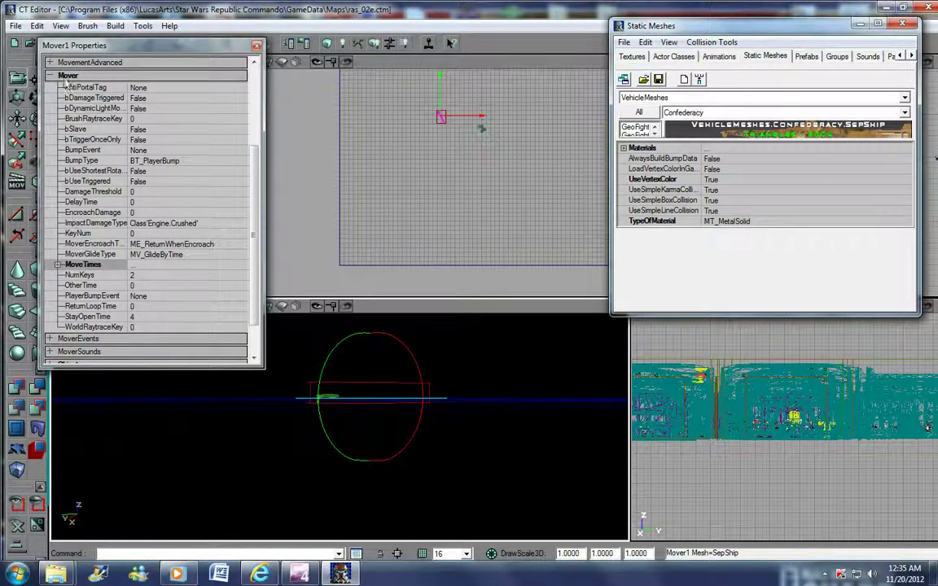
pyautogui.click(50, 75)
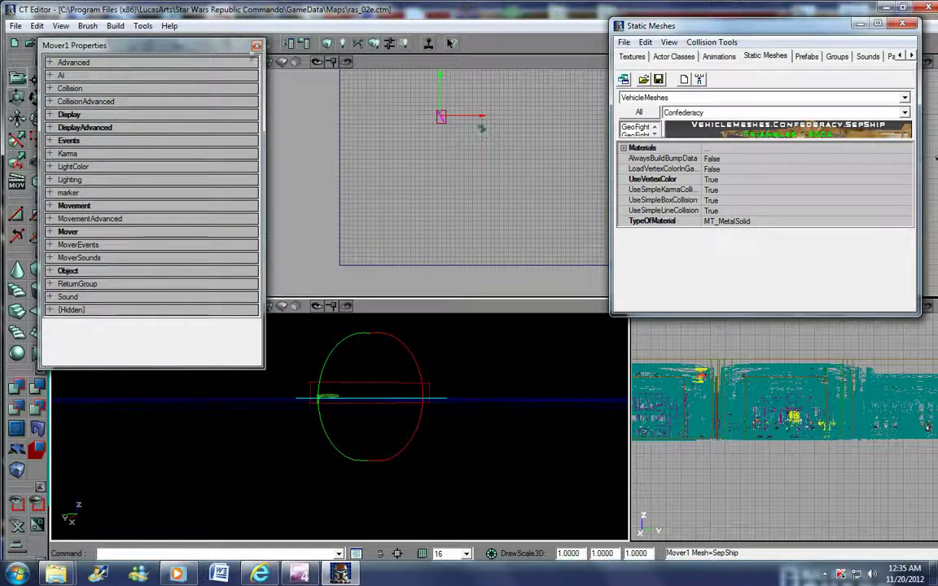
pyautogui.click(257, 48)
# - Enlarge the static mesh browser and preview the TranDropshipLanded and SepShip meshes in the Confederacy group
pyautogui.moveTo(352, 437); pyautogui.dragTo(403, 481)
pyautogui.doubleClick(789, 25)
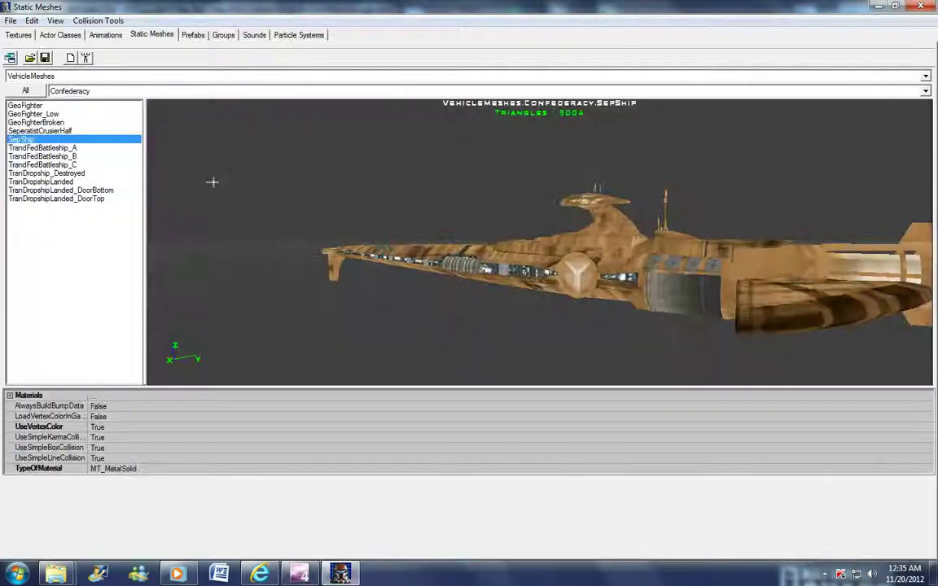
pyautogui.click(45, 155)
pyautogui.click(46, 182)
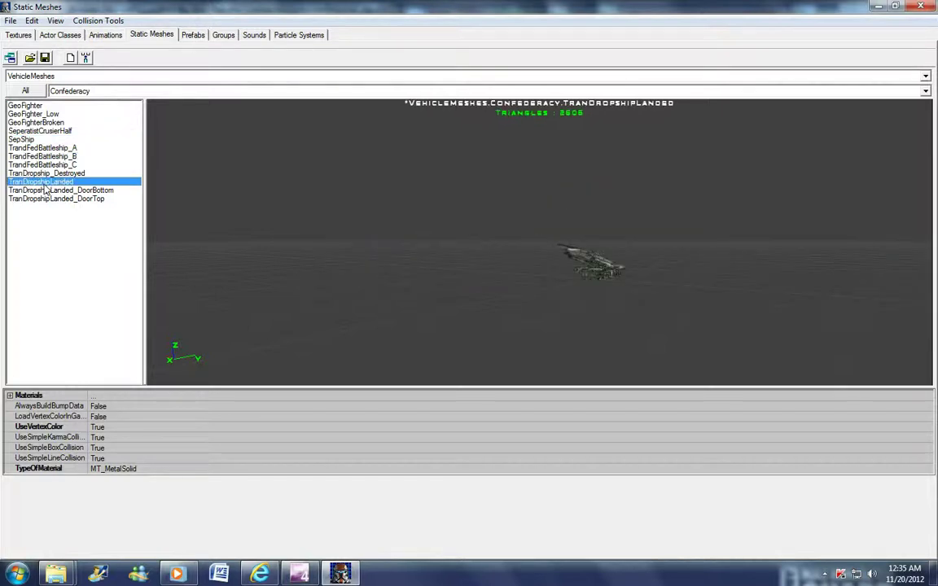
pyautogui.click(32, 139)
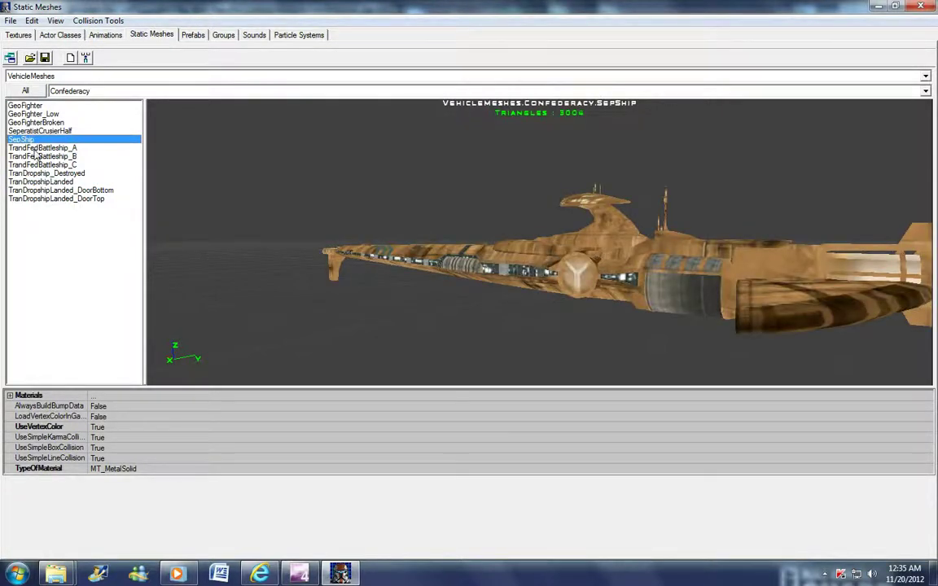
# - Examine the SeperatistCrusierHalf mesh from several angles in the preview, then restore the mesh browser's size
pyautogui.click(39, 130)
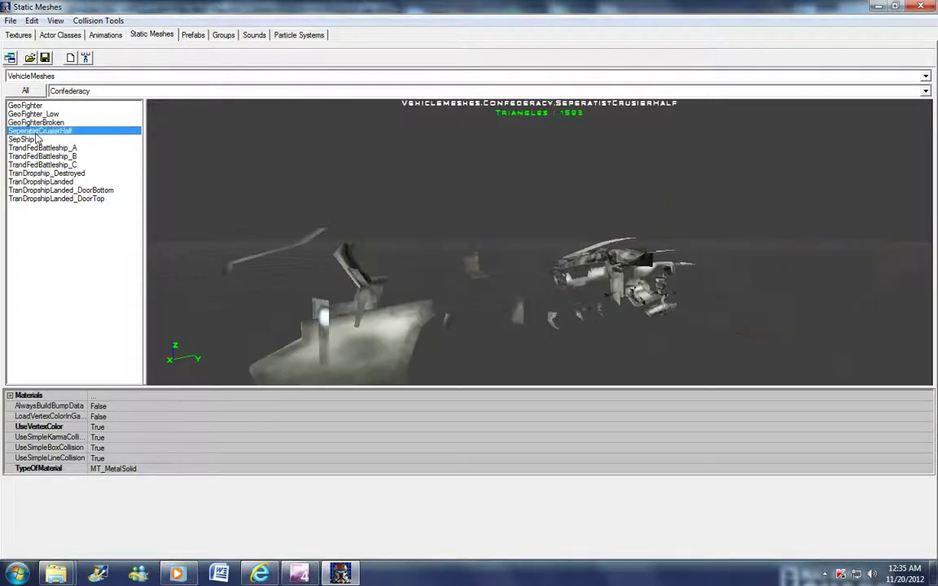
pyautogui.moveTo(544, 247); pyautogui.dragTo(544, 175)
pyautogui.moveTo(544, 175); pyautogui.dragTo(643, 203, button='right')
pyautogui.moveTo(545, 247); pyautogui.dragTo(415, 254, button='right')
pyautogui.moveTo(465, 245); pyautogui.dragTo(454, 224)
pyautogui.moveTo(464, 245); pyautogui.dragTo(443, 223, button='right')
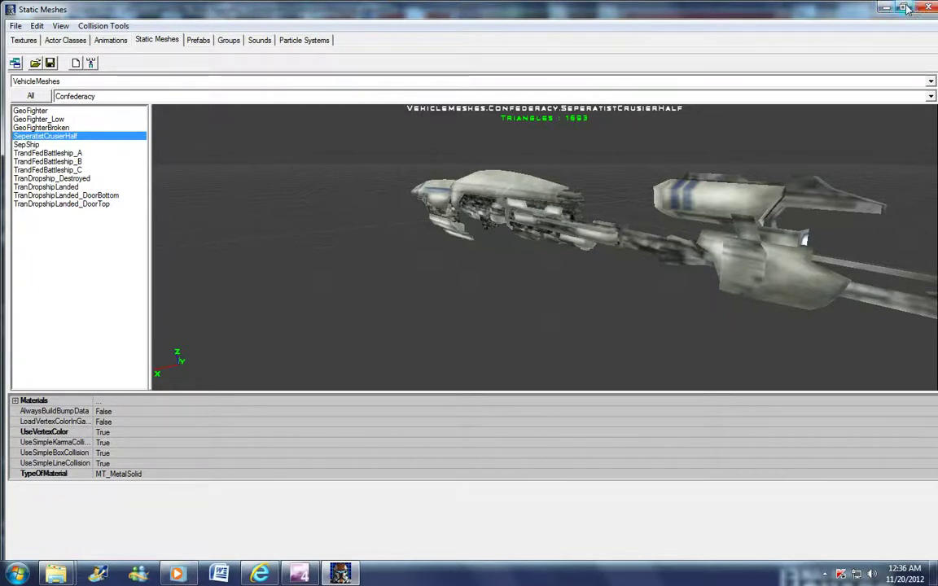
pyautogui.click(903, 8)
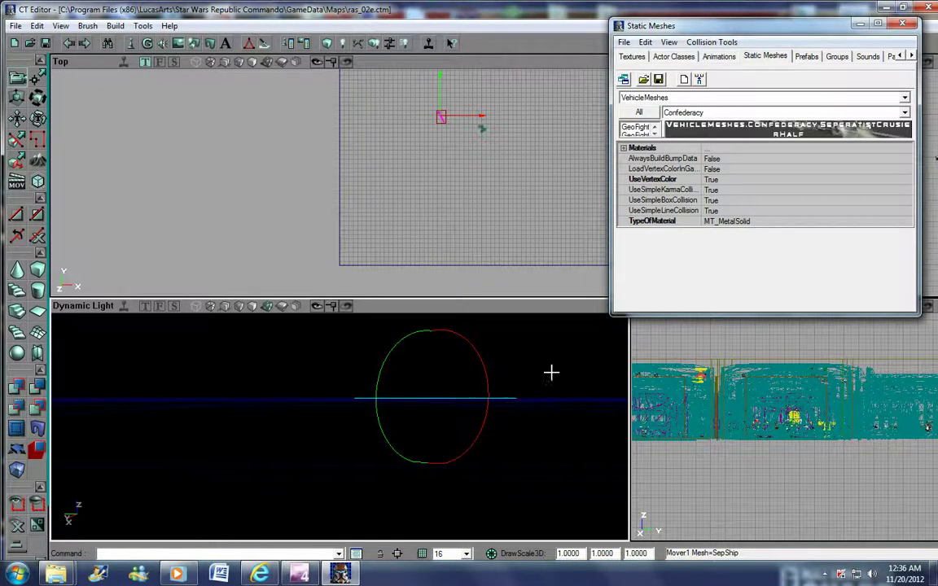
# - Save the map as backgroundjunk in the Maps folder and close the editor
pyautogui.click(16, 26)
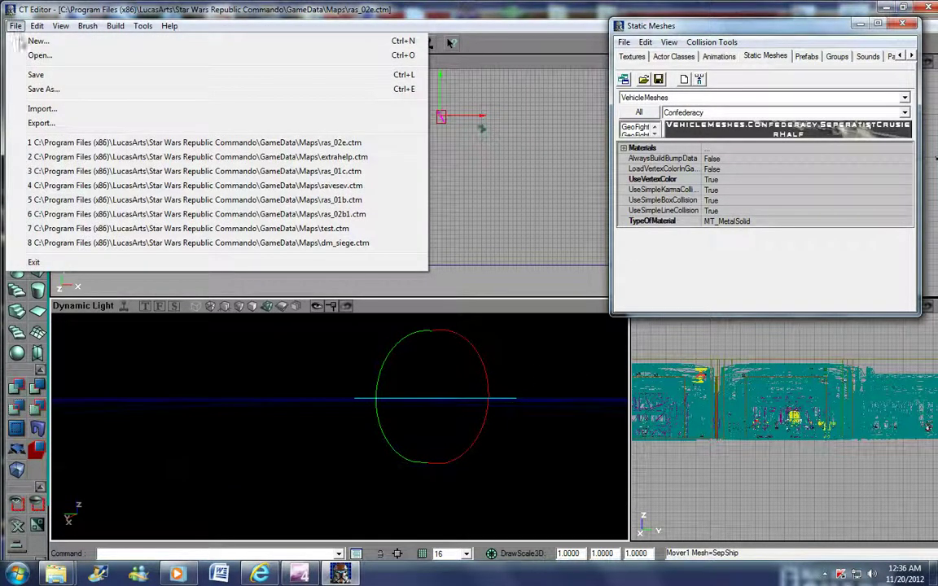
pyautogui.click(44, 90)
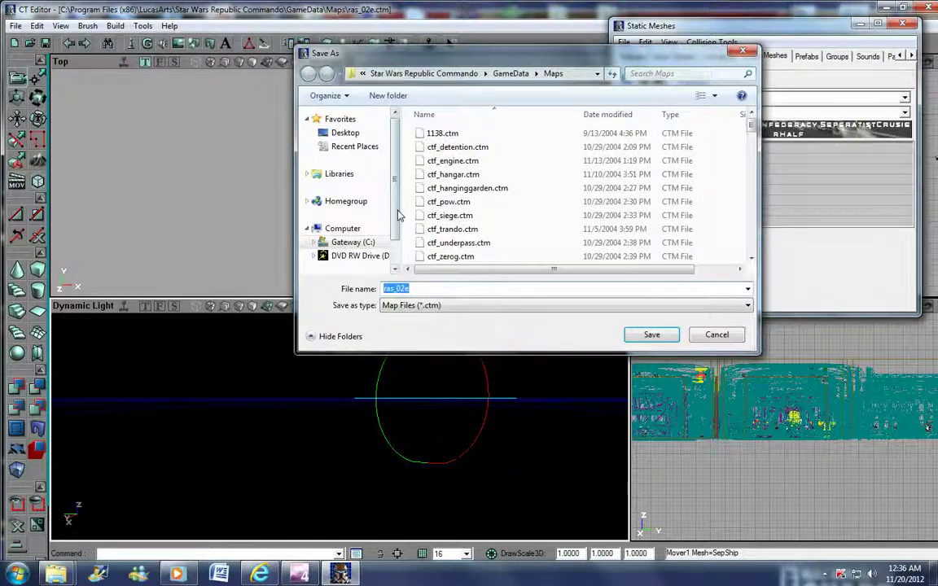
pyautogui.write('ba')
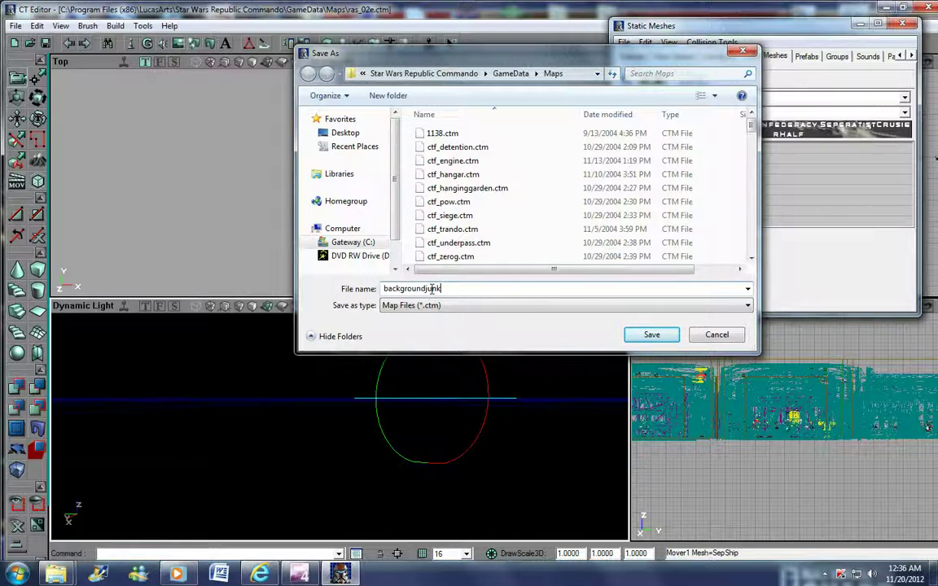
pyautogui.write('ckgroundjunk')
pyautogui.click(651, 335)
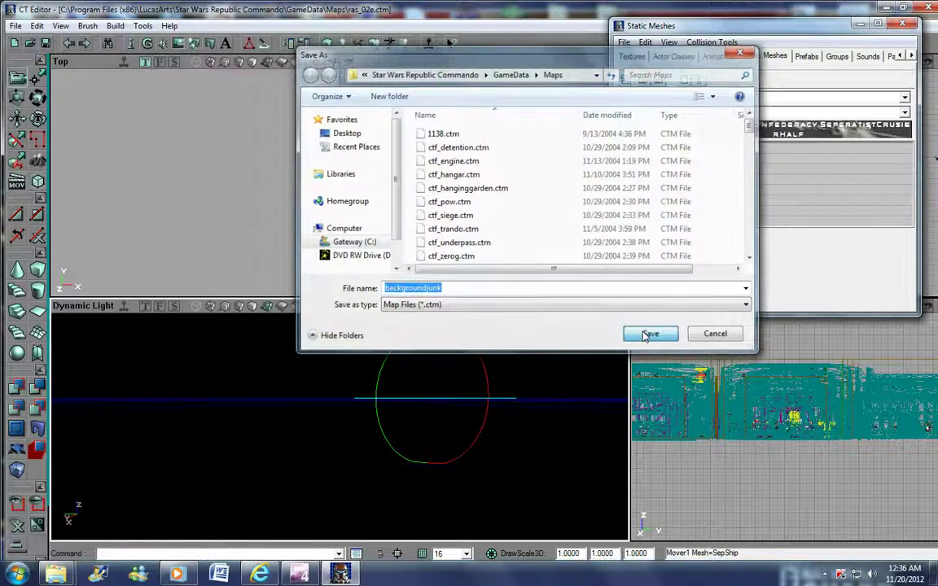
pyautogui.click(926, 9)
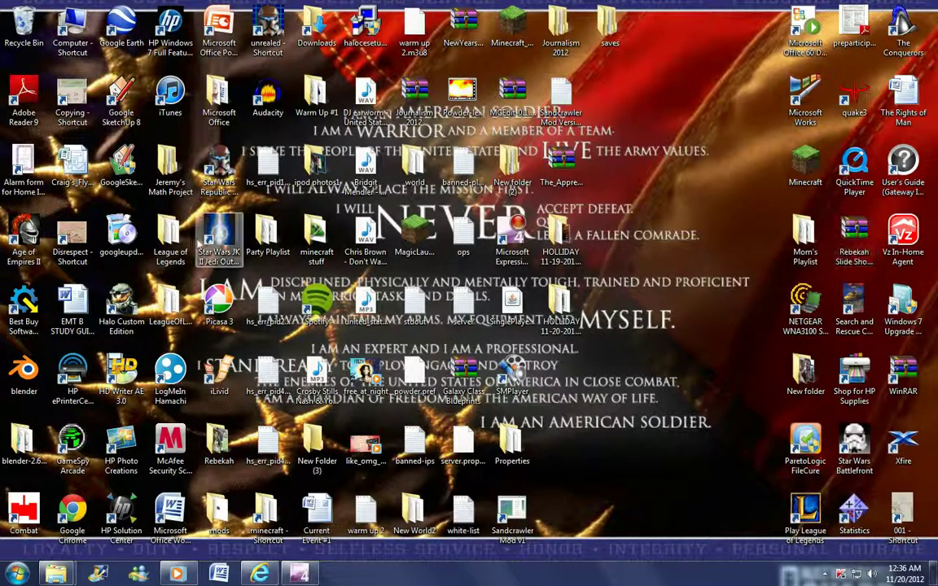
# - Launch Star Wars Republic Commando from the desktop and load the backgroundjunk map with the console command open backgroundjunk
pyautogui.click(230, 168)
pyautogui.doubleClick(219, 168)
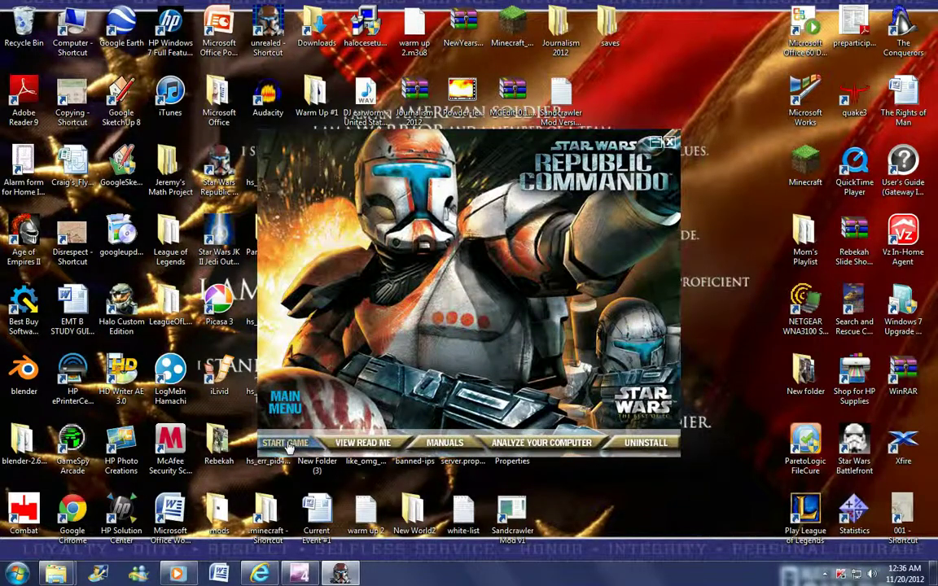
pyautogui.click(287, 443)
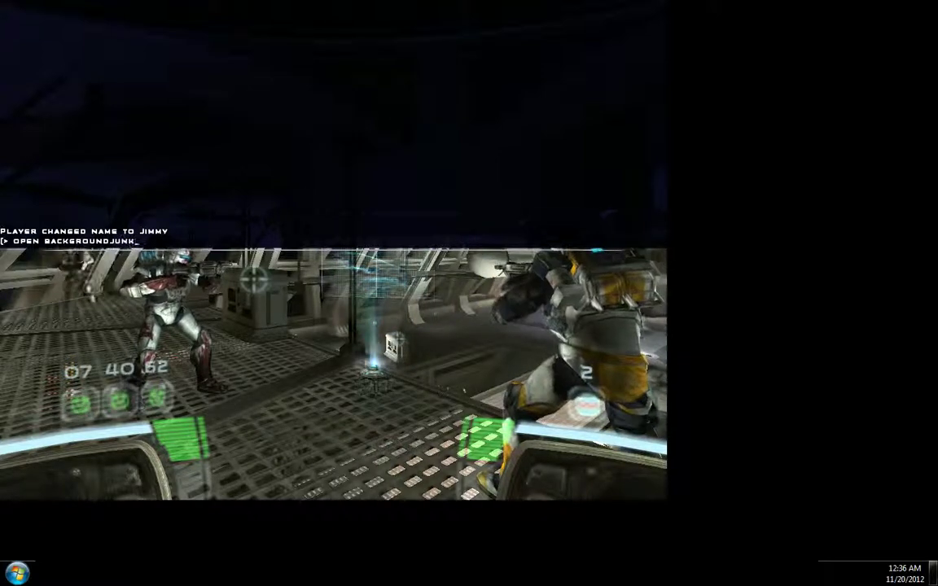
pyautogui.write('en backgroundjunk')
pyautogui.press('Return')
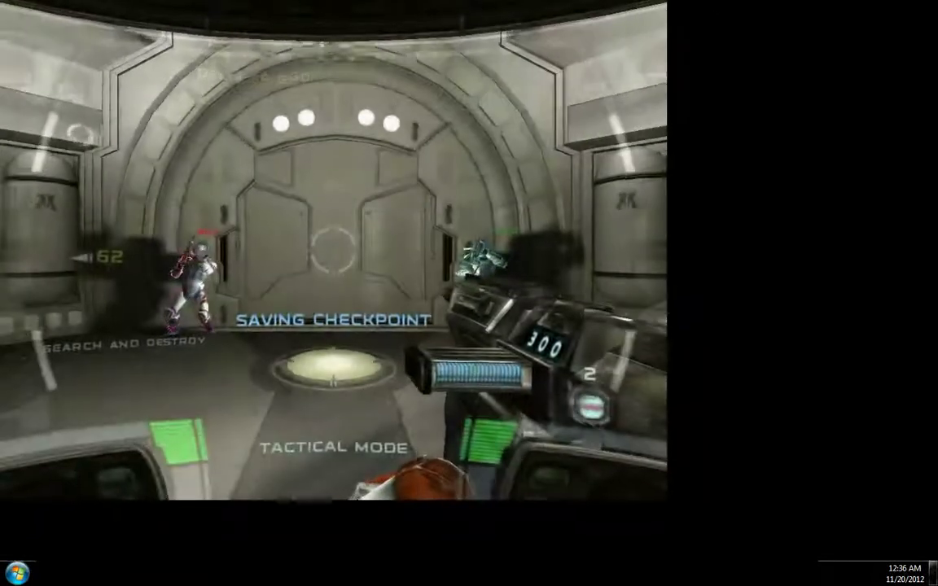
# - Walk through the ship's corridors and rooms, examining the laser fire and background effects outside through the windows
pyautogui.press('w')
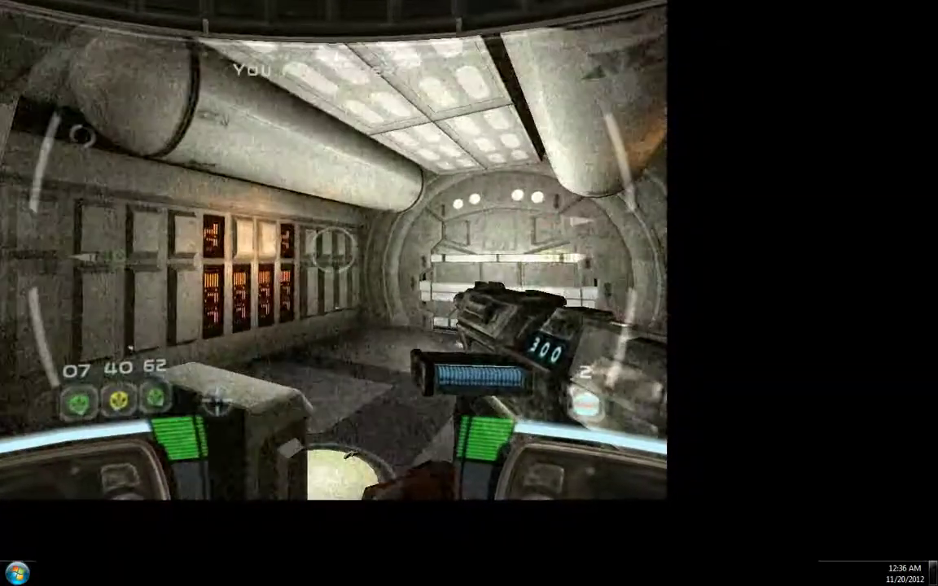
pyautogui.press('w')
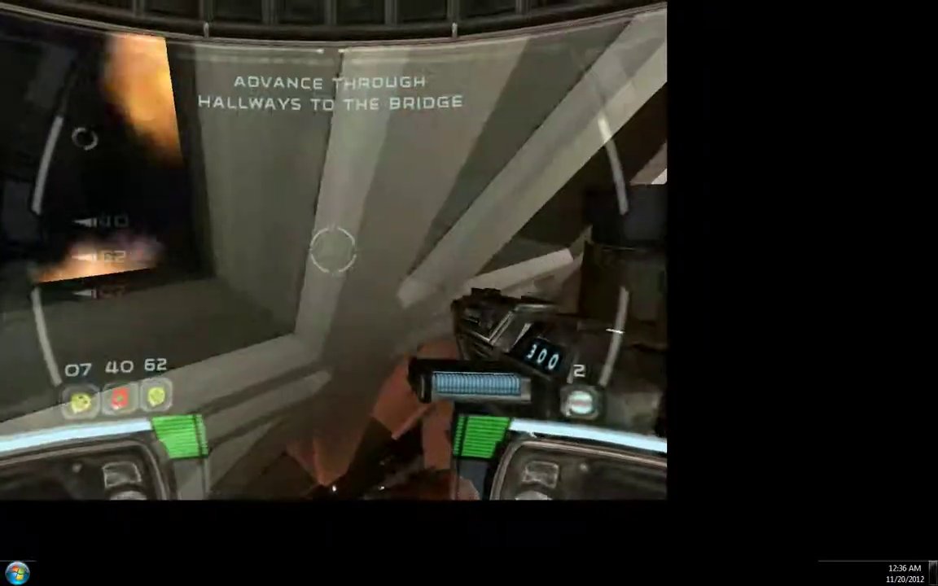
pyautogui.press('w')
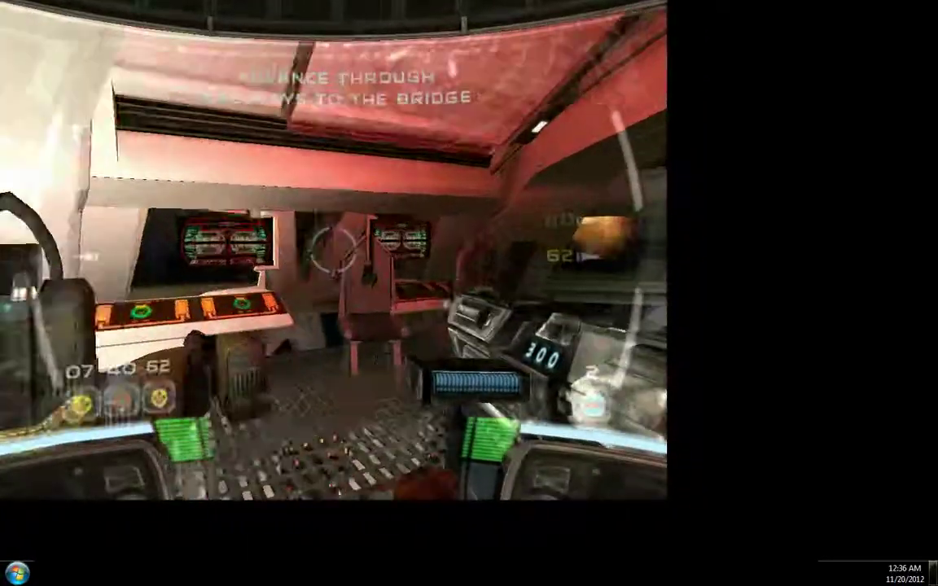
pyautogui.press('w')
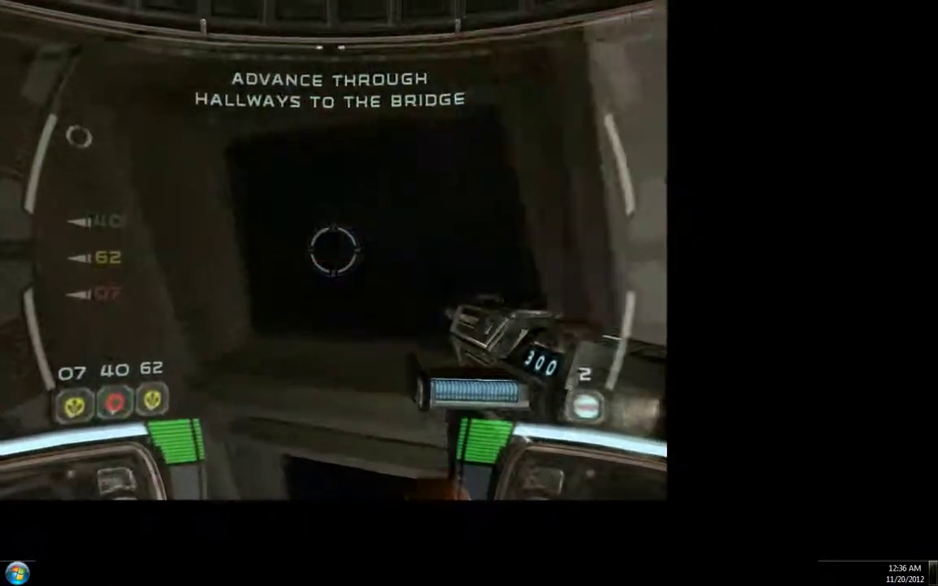
pyautogui.press('w')
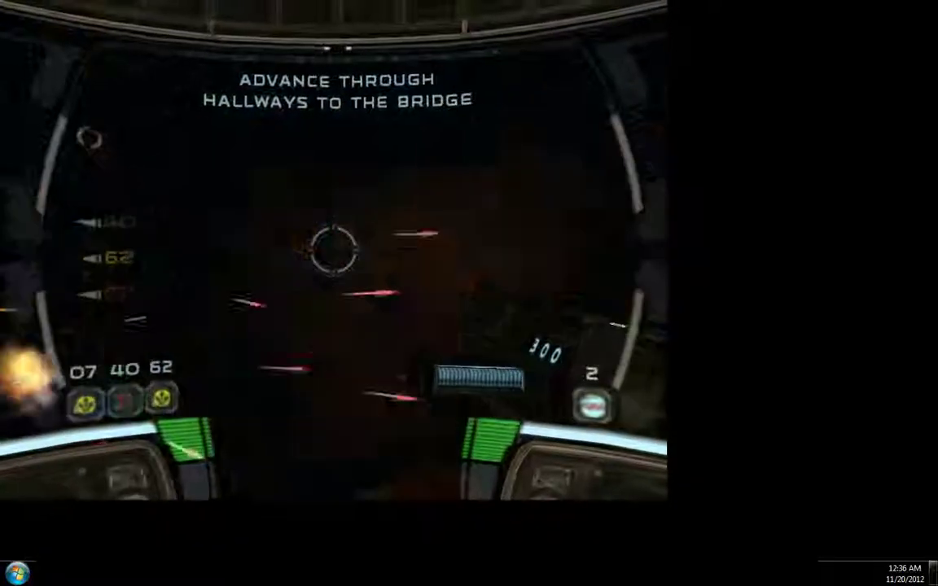
pyautogui.press('w')
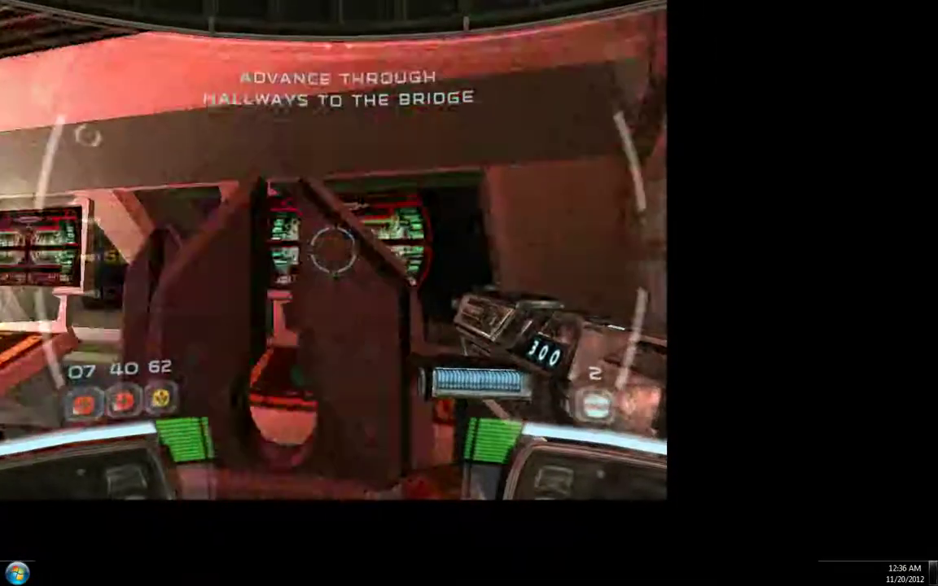
pyautogui.press('w')
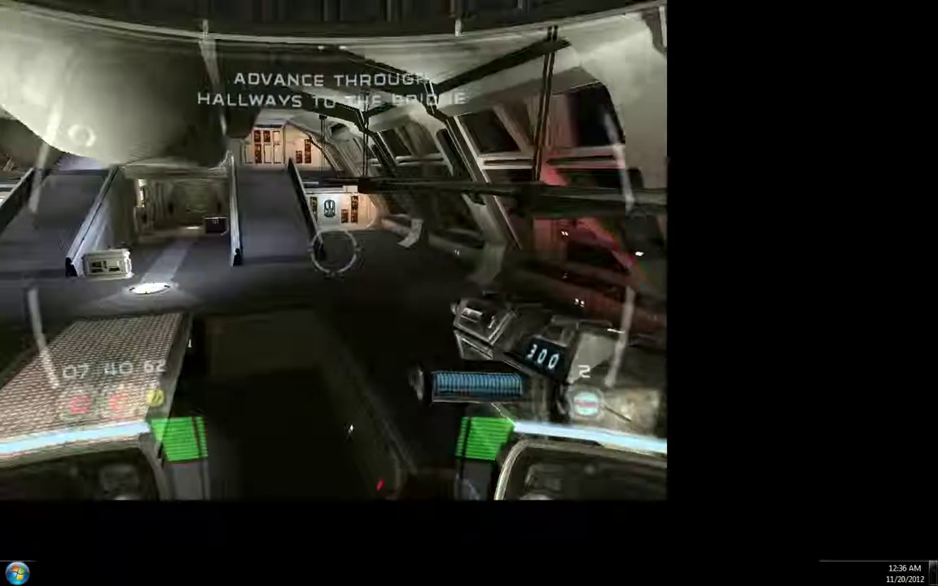
pyautogui.press('w')
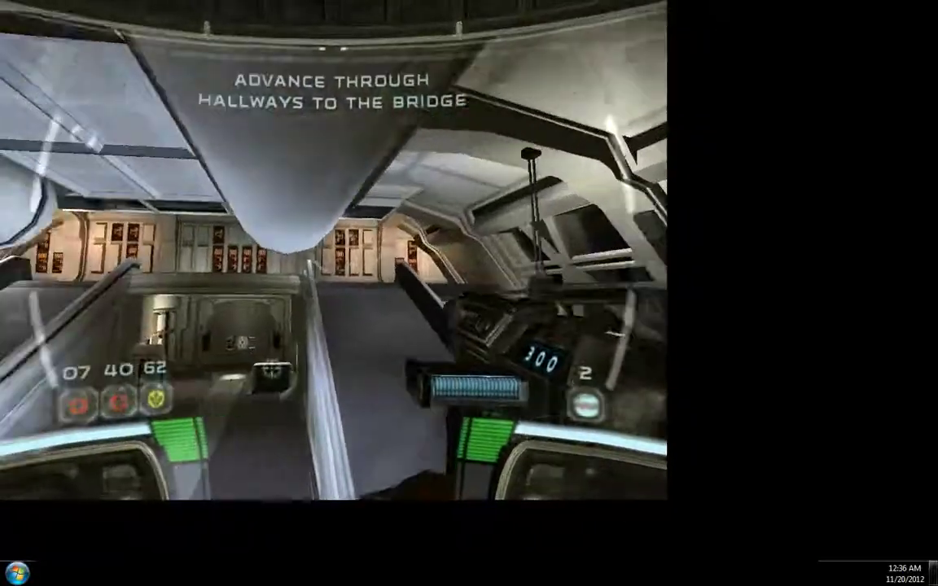
# - Pause the mission and quit the game
pyautogui.press('Escape')
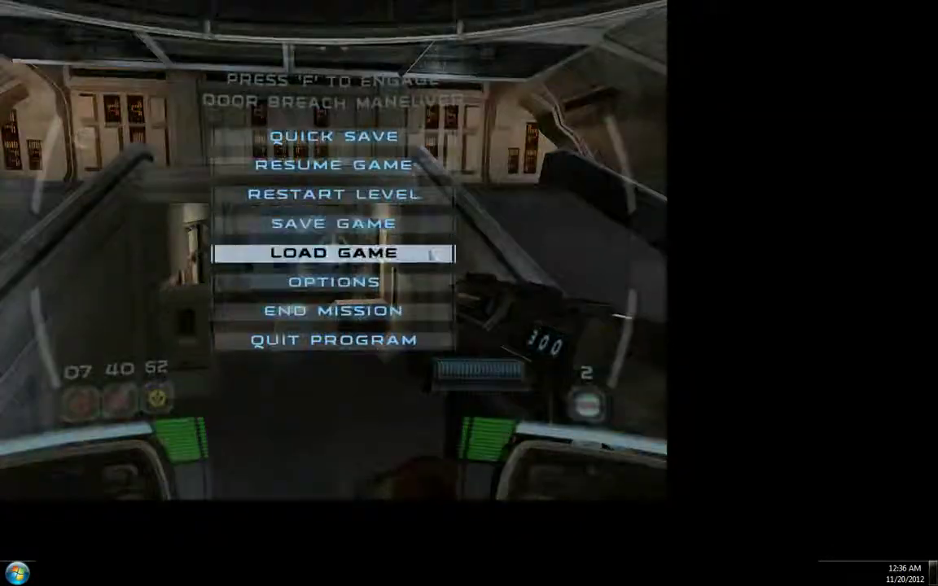
pyautogui.click(391, 337)
pyautogui.click(545, 453)
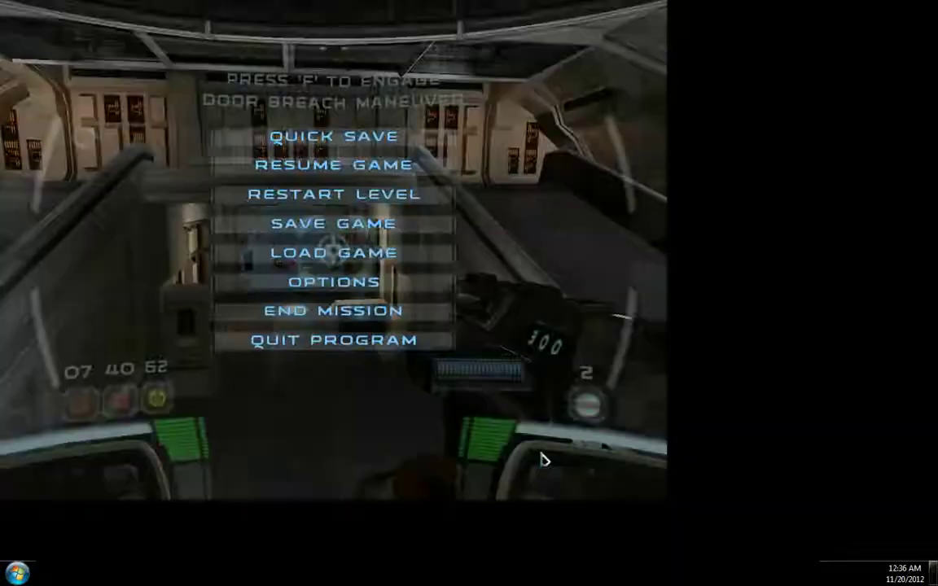